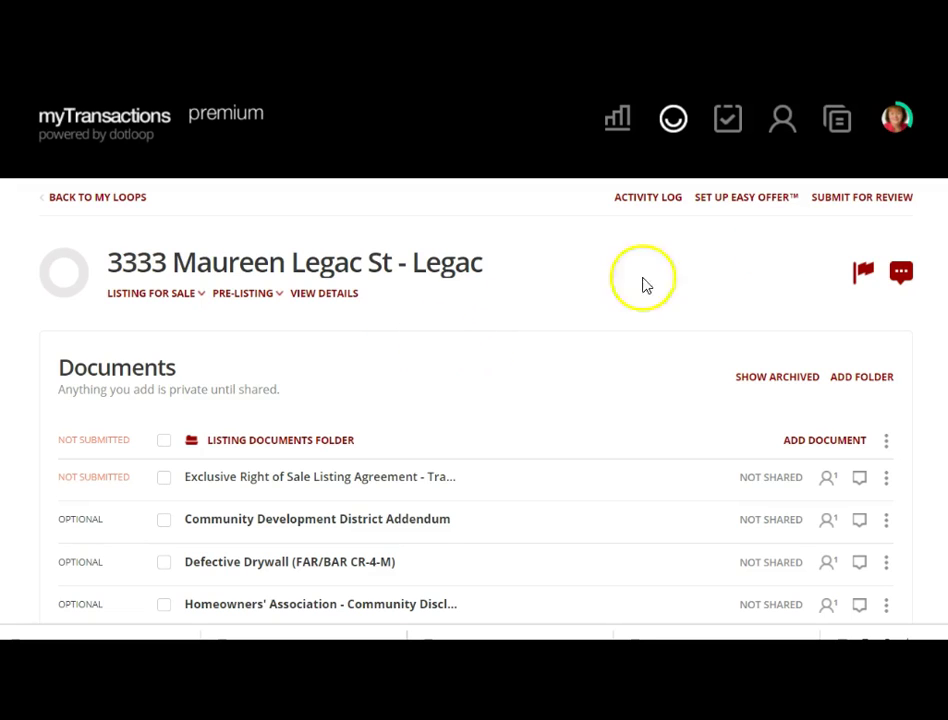
Step: Add a new folder named Listing Presentation Folder to the listing's documents
scroll(540, 310, "down", 3)
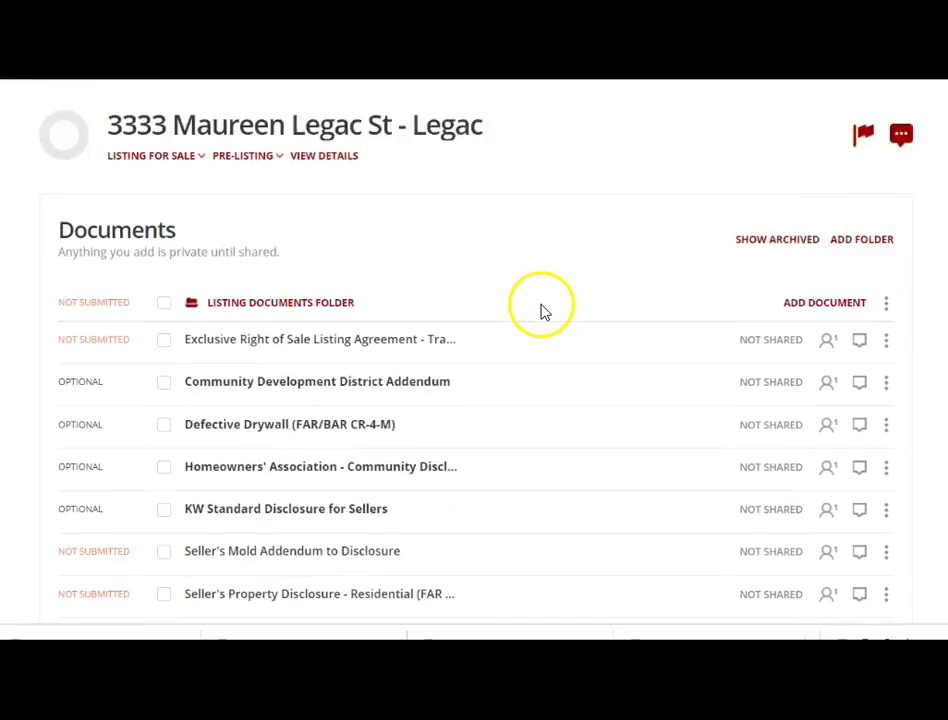
scroll(540, 303, "down", 1)
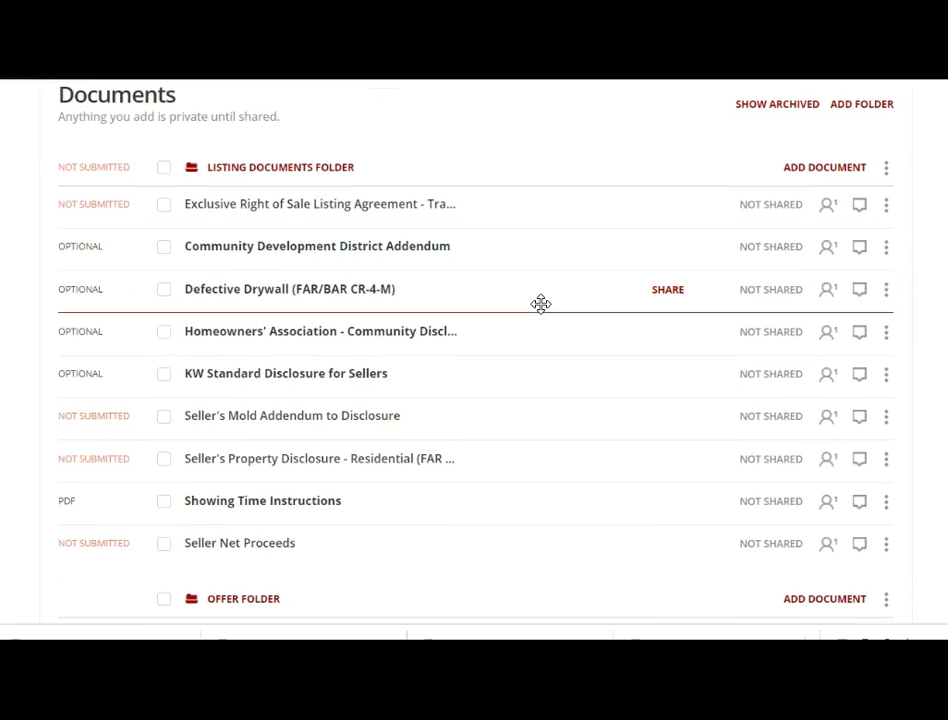
scroll(566, 297, "down", 1)
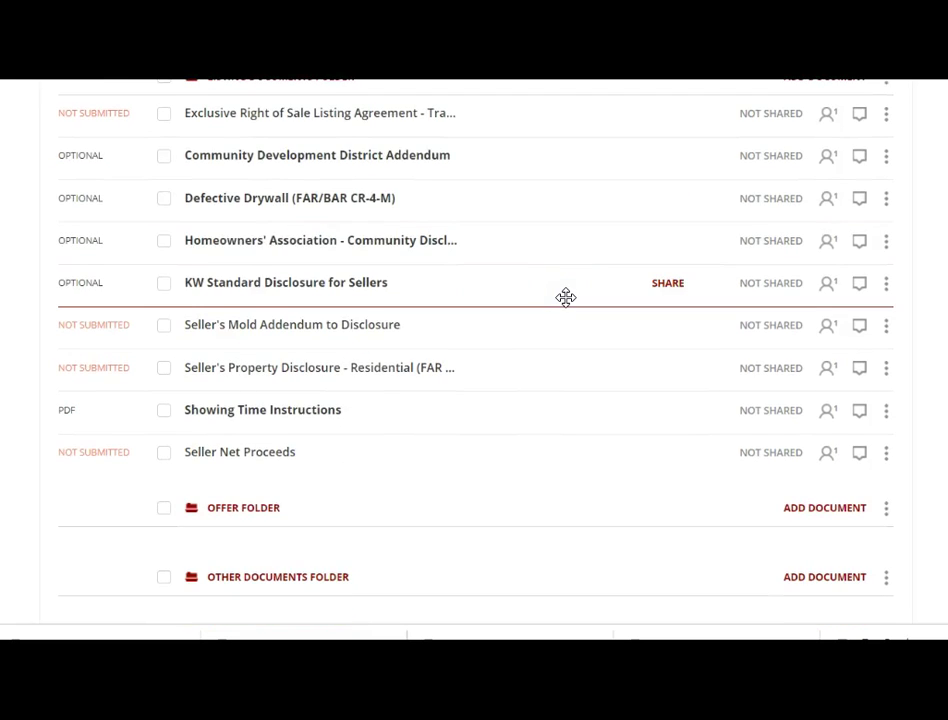
scroll(566, 297, "down", 1)
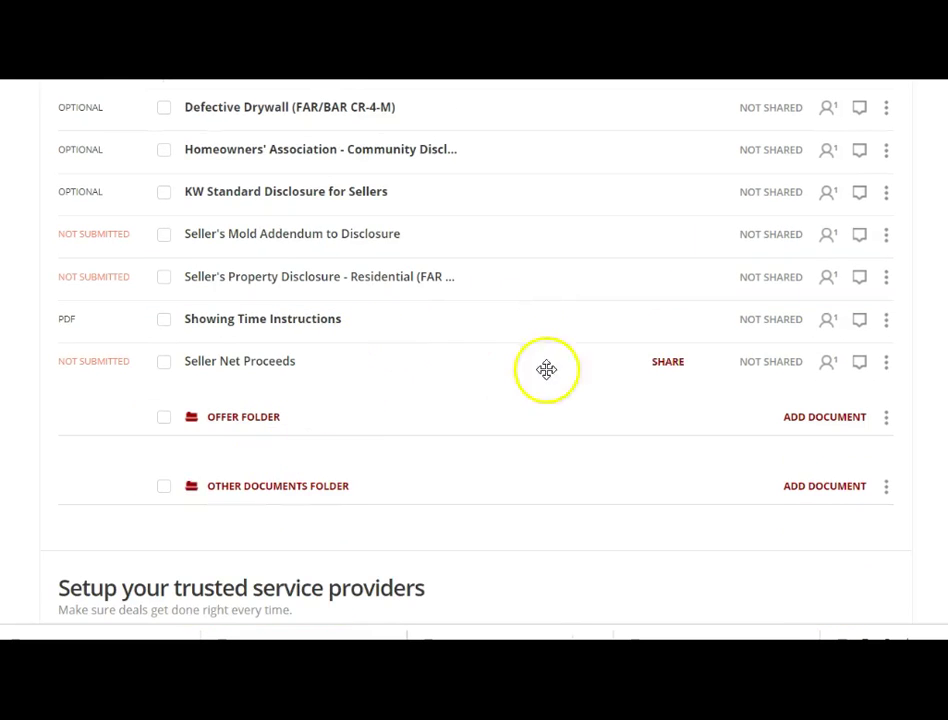
scroll(474, 350, "up", 3)
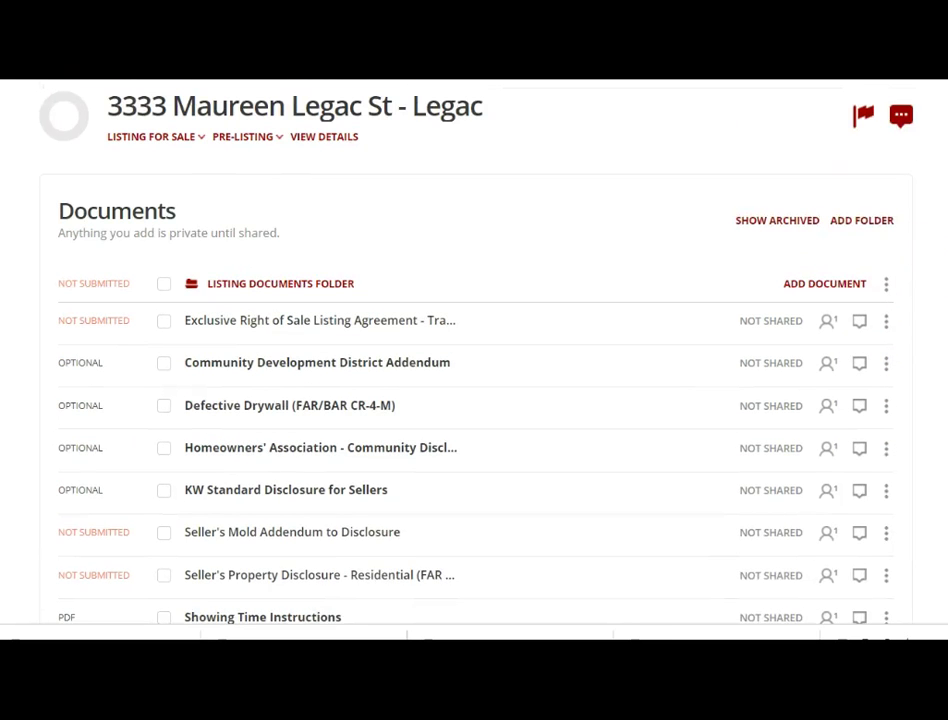
left_click(855, 229)
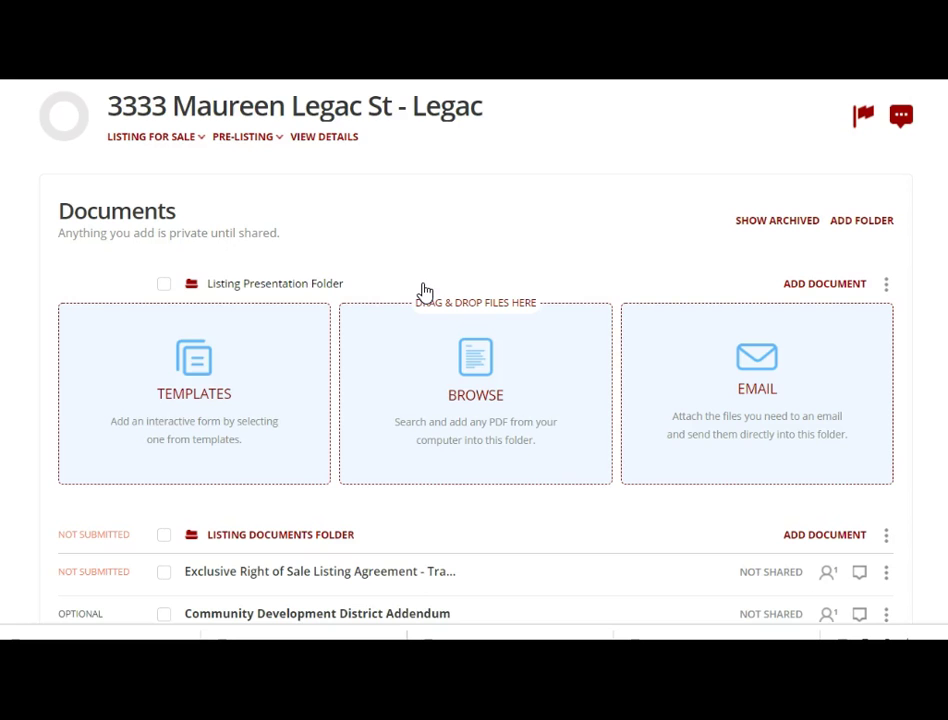
left_click(465, 260)
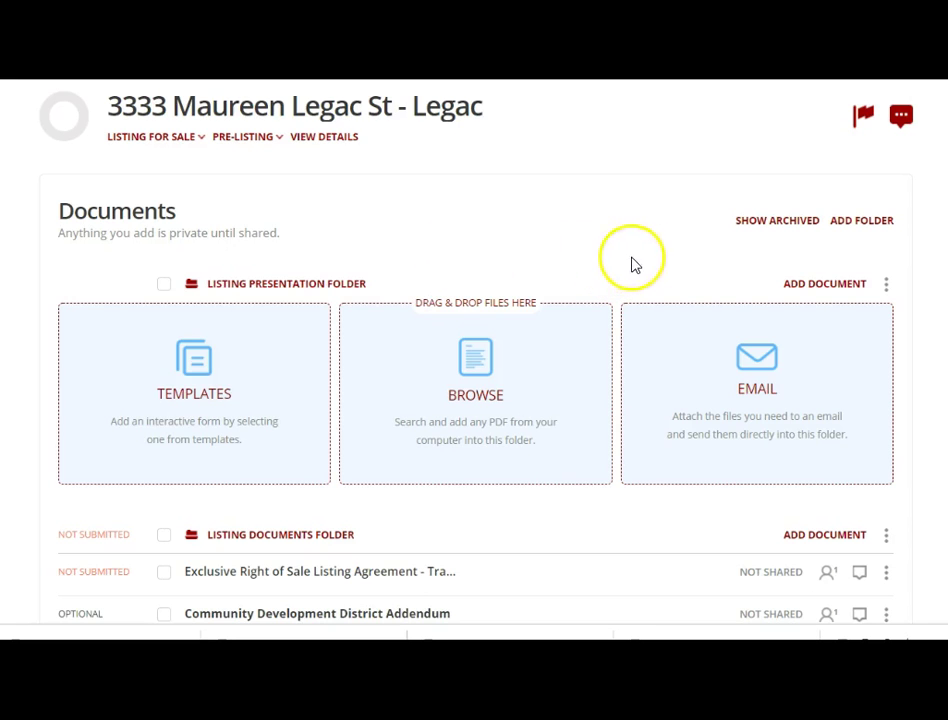
Step: Move the Listing Presentation Folder to the end of the documents list, below the Other Documents Folder
left_click(794, 286)
left_click(794, 286)
left_click(794, 287)
left_click_drag(541, 278, 554, 474)
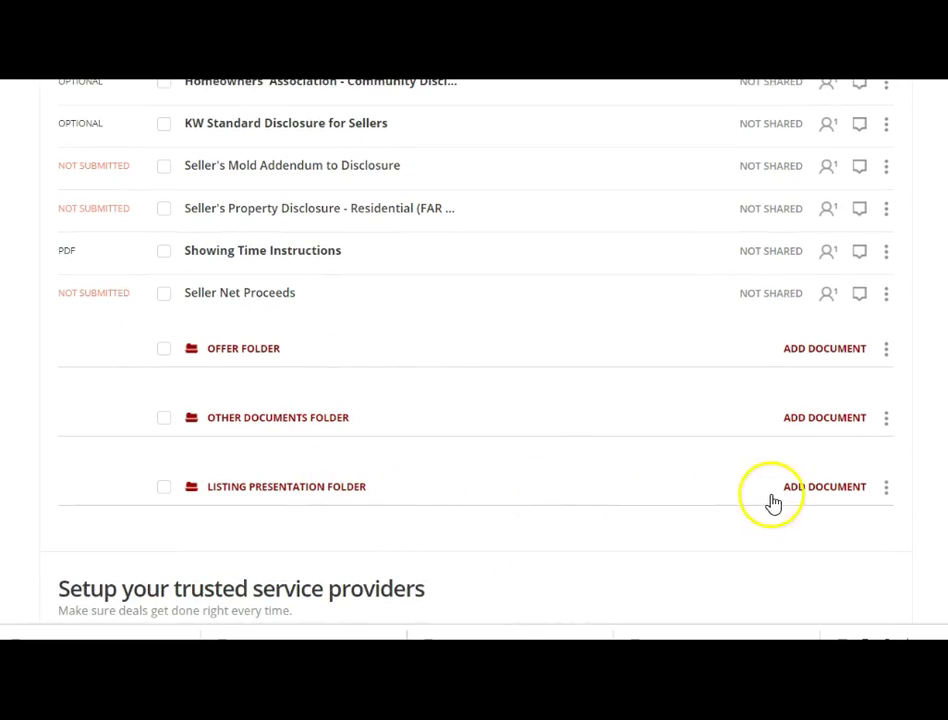
Step: Upload the PDFs kwls flyer, List Hub Syndication, Testimonials, Ten Steps to Selling Your Home and Facts about Expired Listings into the Listing Presentation Folder
left_click(815, 490)
scroll(709, 360, "down", 4)
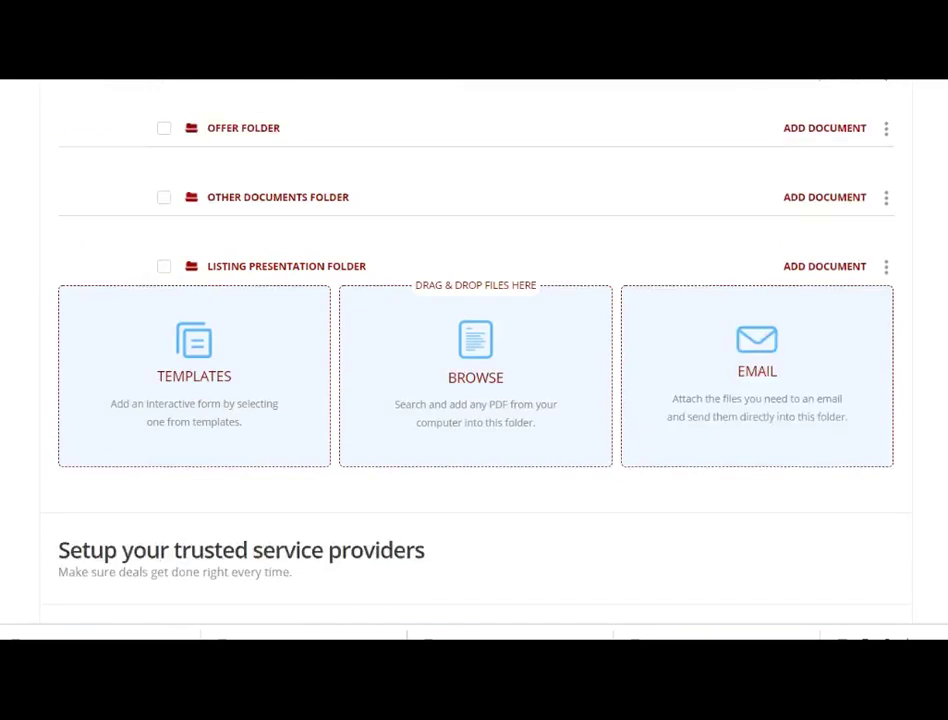
left_click(492, 348)
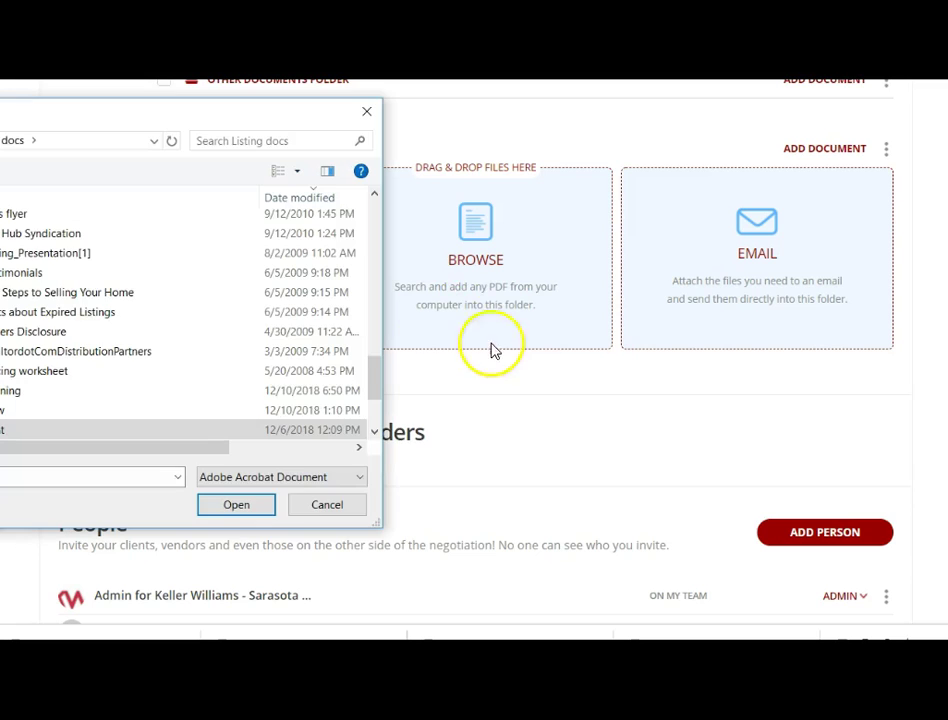
left_click_drag(233, 123, 299, 123)
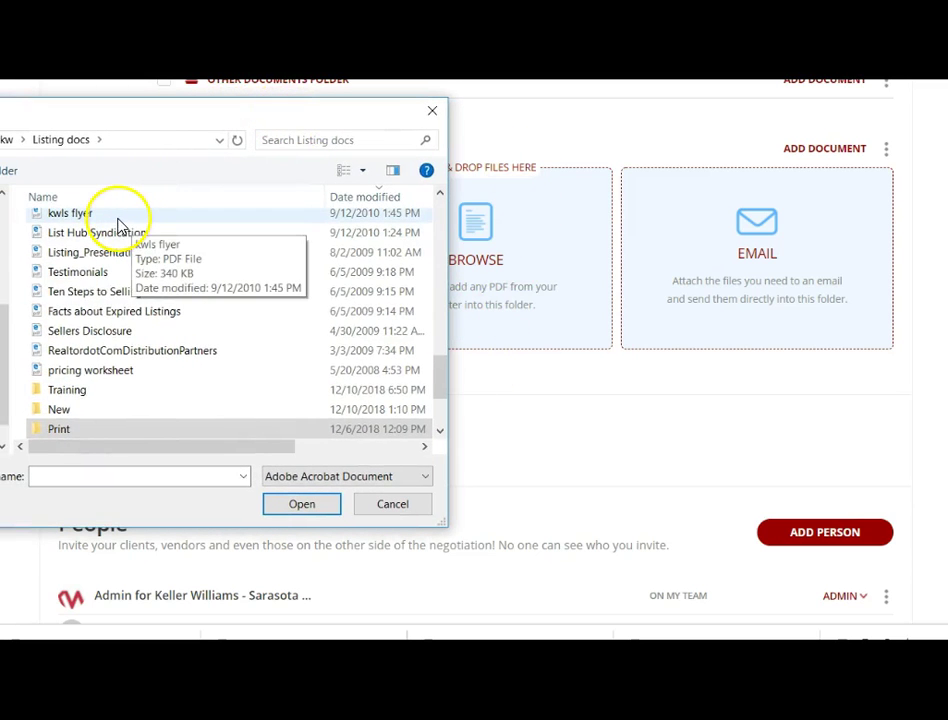
left_click(118, 224)
left_click(92, 238, "ctrl")
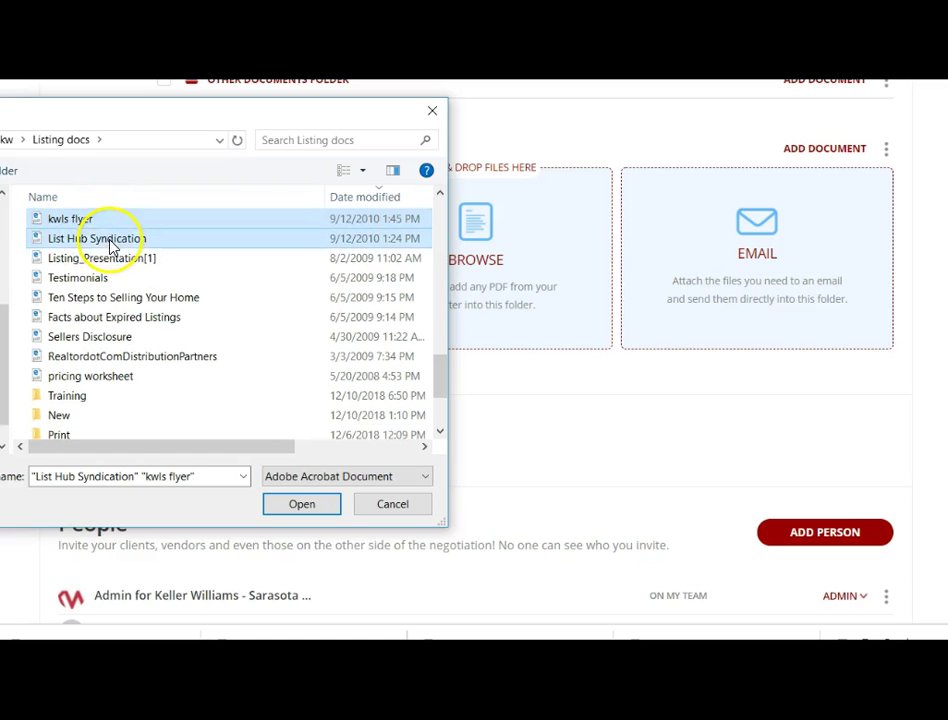
left_click(90, 278, "ctrl")
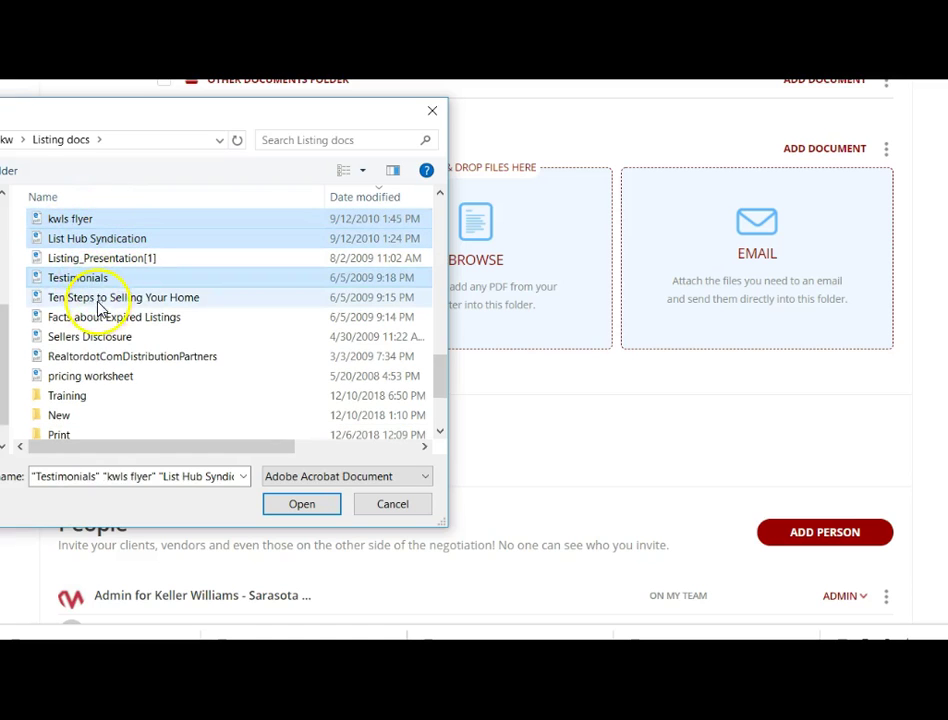
left_click(88, 298, "ctrl")
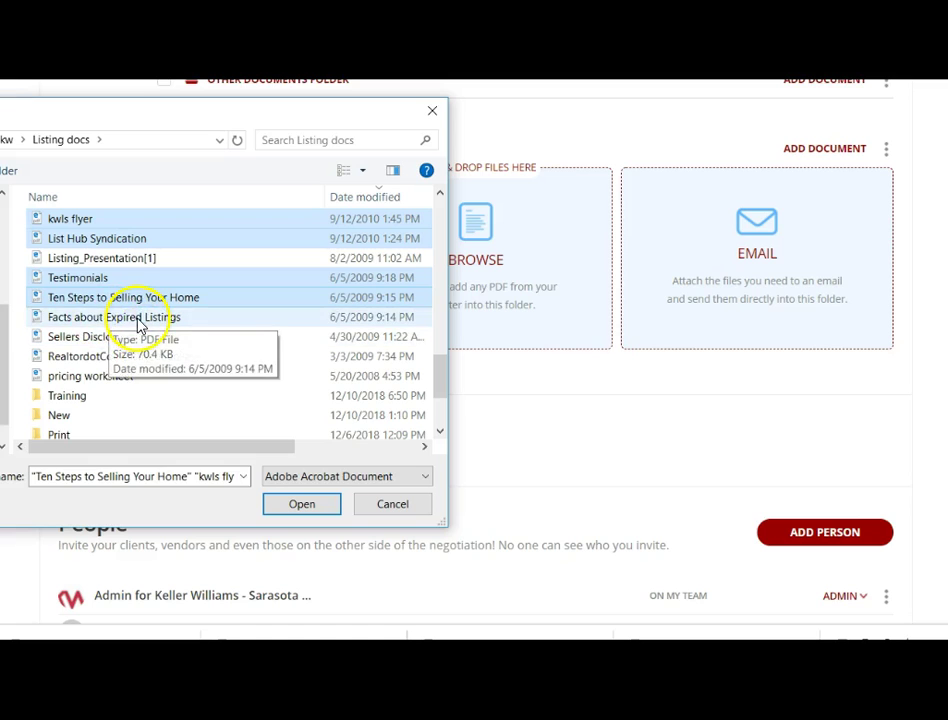
left_click(138, 318, "ctrl")
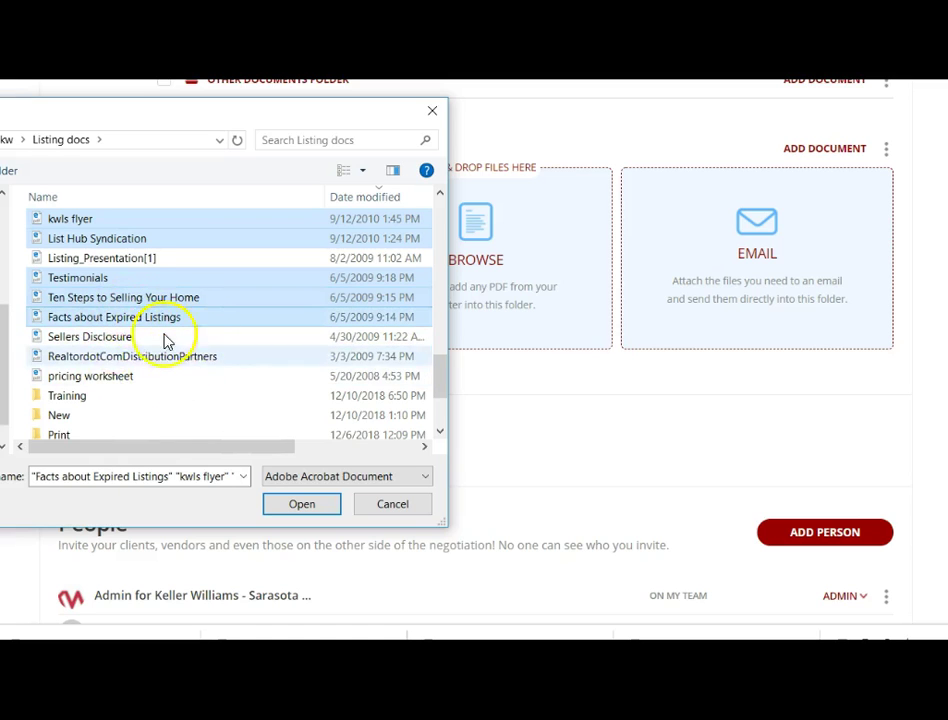
left_click(299, 504)
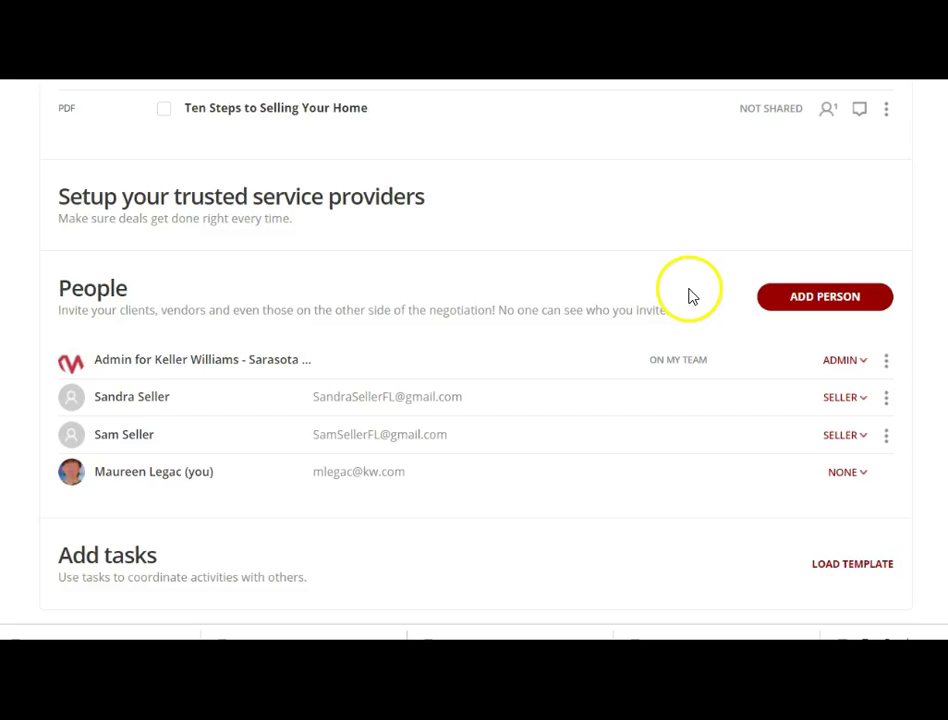
Step: Reorder the presentation documents: Ten Steps to Selling Your Home, Testimonials, kwls flyer, List Hub Syndication, Facts about Expired Listings
scroll(682, 290, "up", 2)
scroll(474, 360, "up", 3)
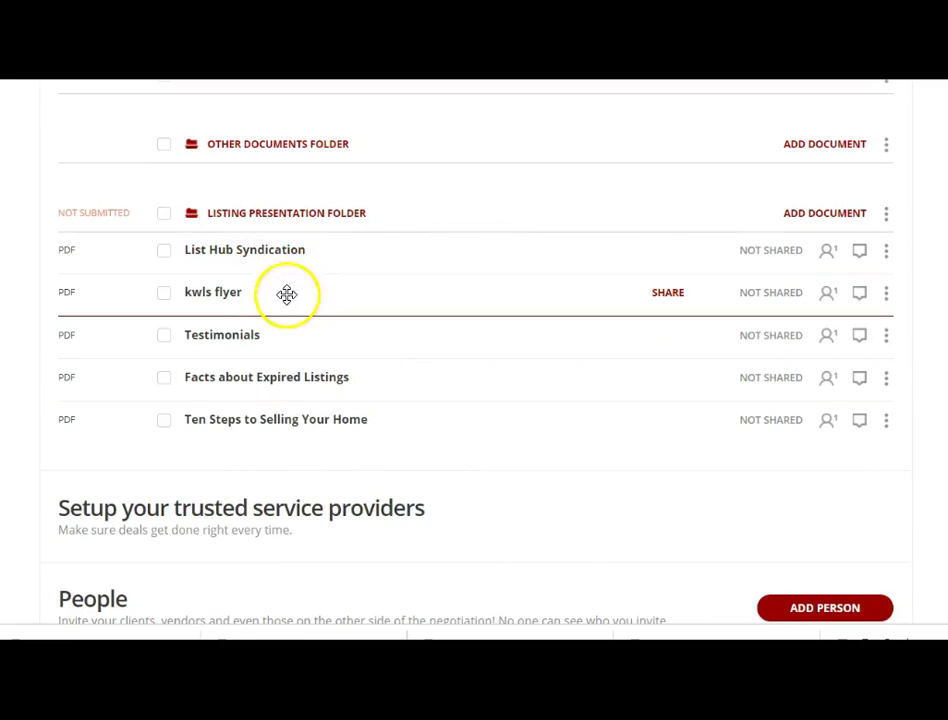
left_click_drag(307, 313, 328, 252)
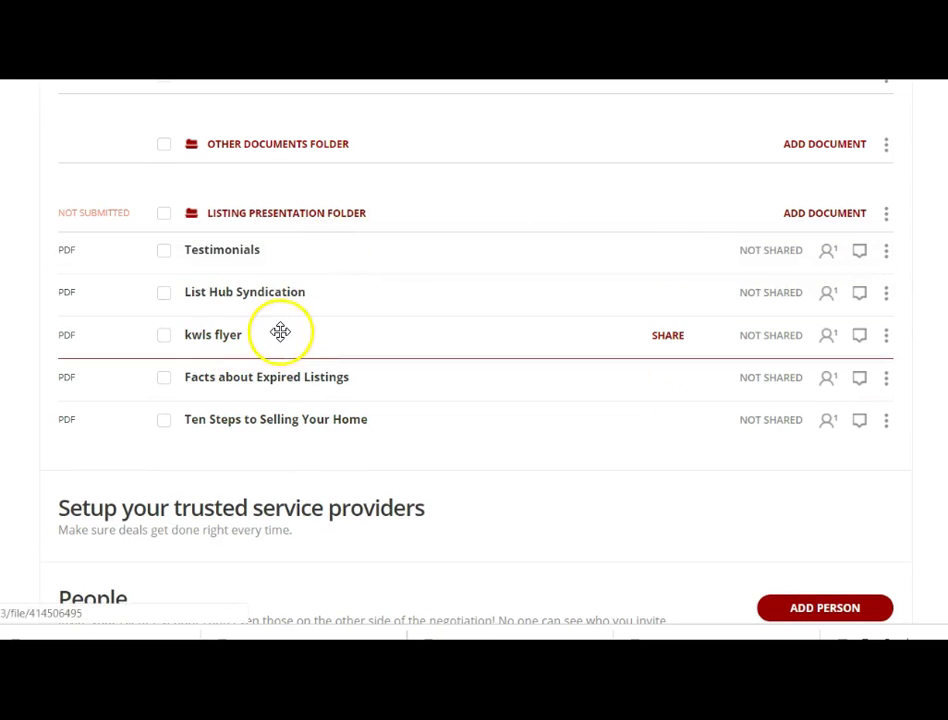
left_click_drag(278, 342, 297, 290)
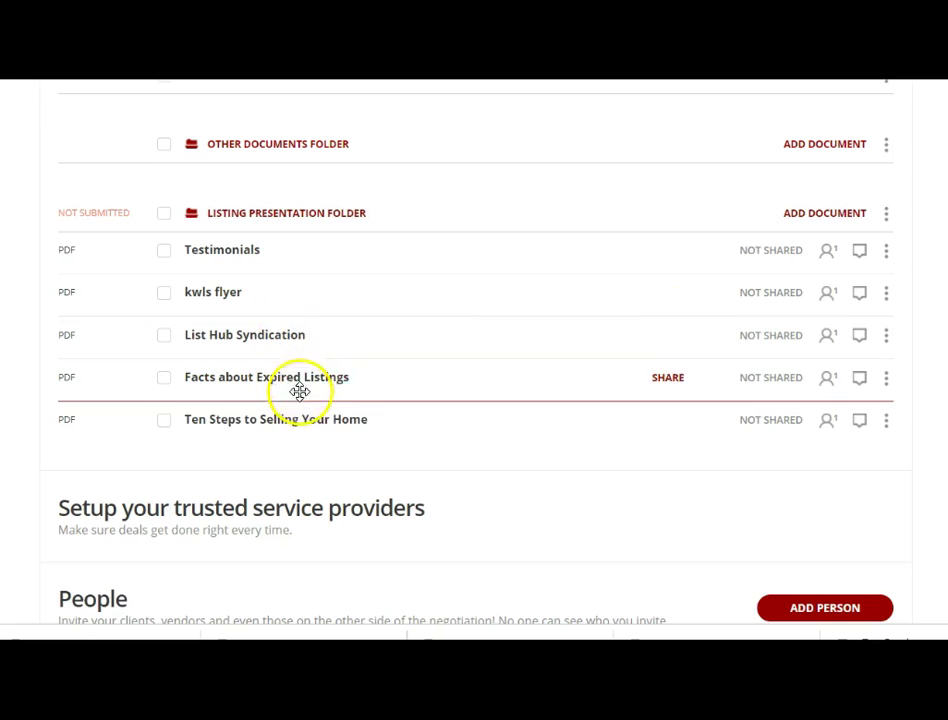
left_click_drag(412, 425, 154, 267)
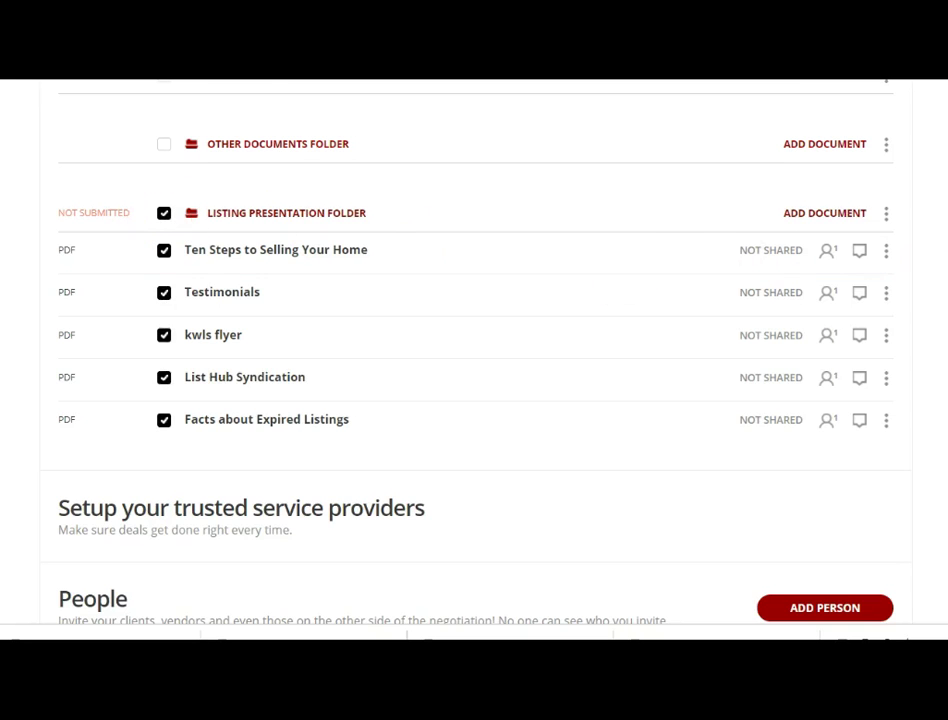
Step: Download the selected Listing Presentation Folder documents as a PDF named Listing Presentation in the Training folder
scroll(703, 362, "up", 8)
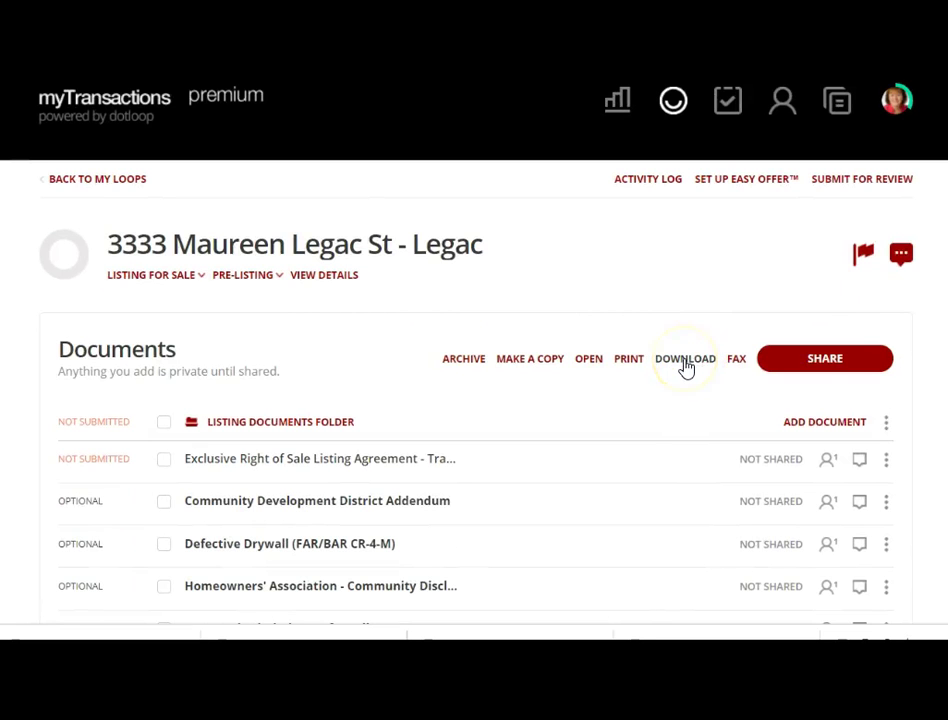
scroll(474, 400, "down", 8)
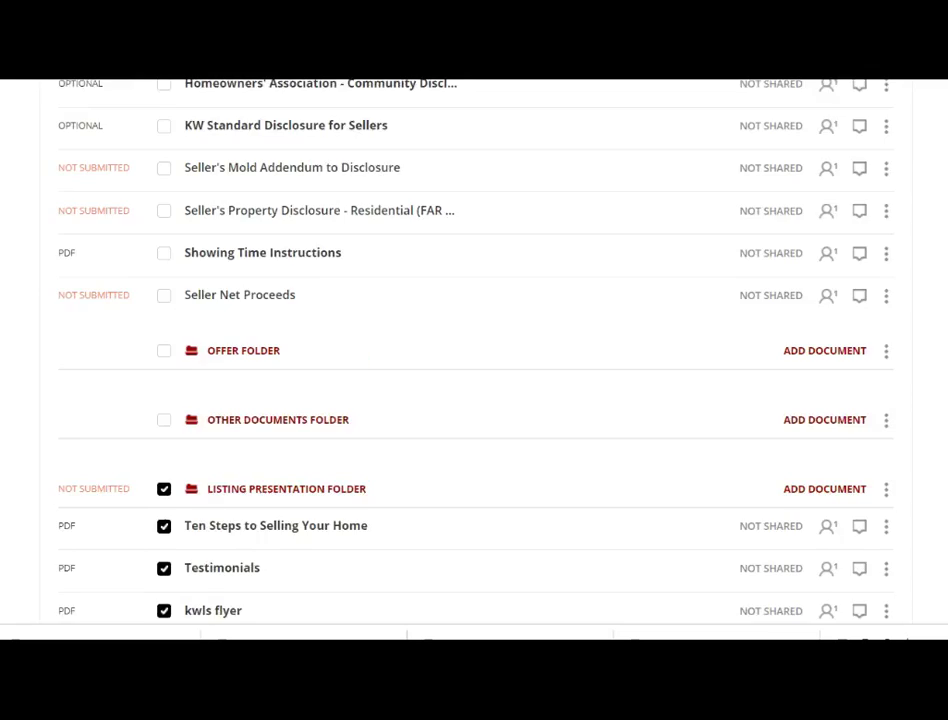
scroll(474, 400, "up", 4)
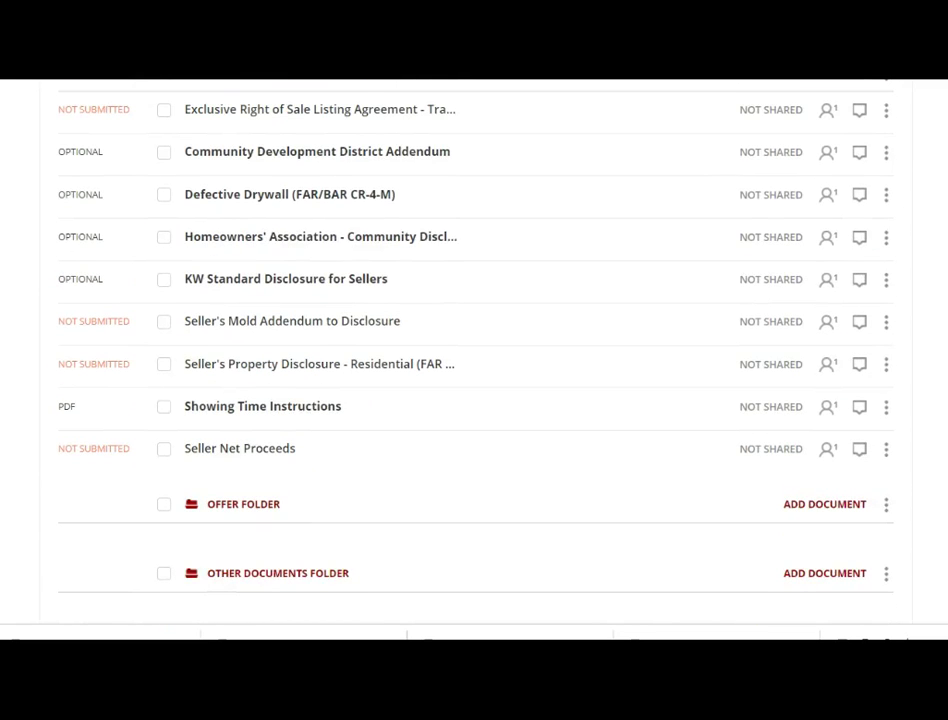
scroll(474, 350, "up", 2)
scroll(474, 350, "down", 5)
scroll(474, 350, "up", 5)
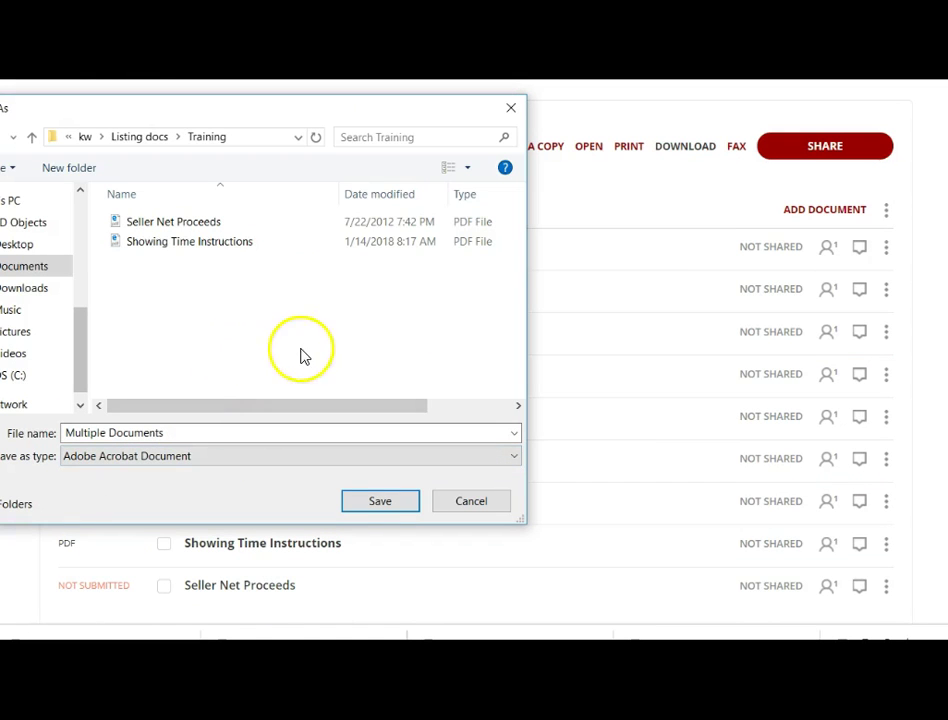
left_click(202, 434)
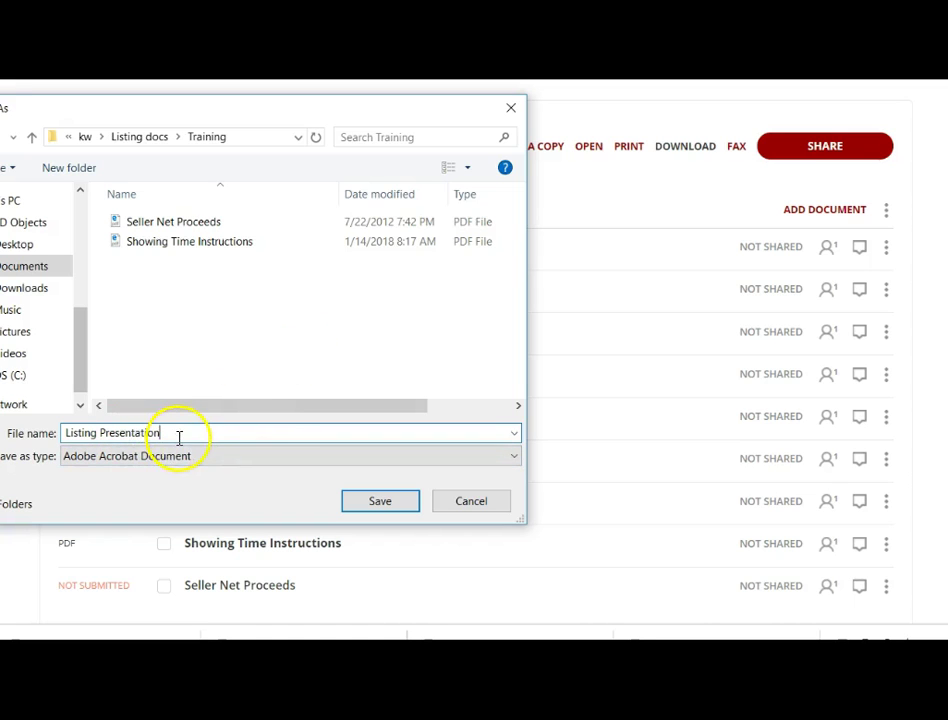
left_click(381, 505)
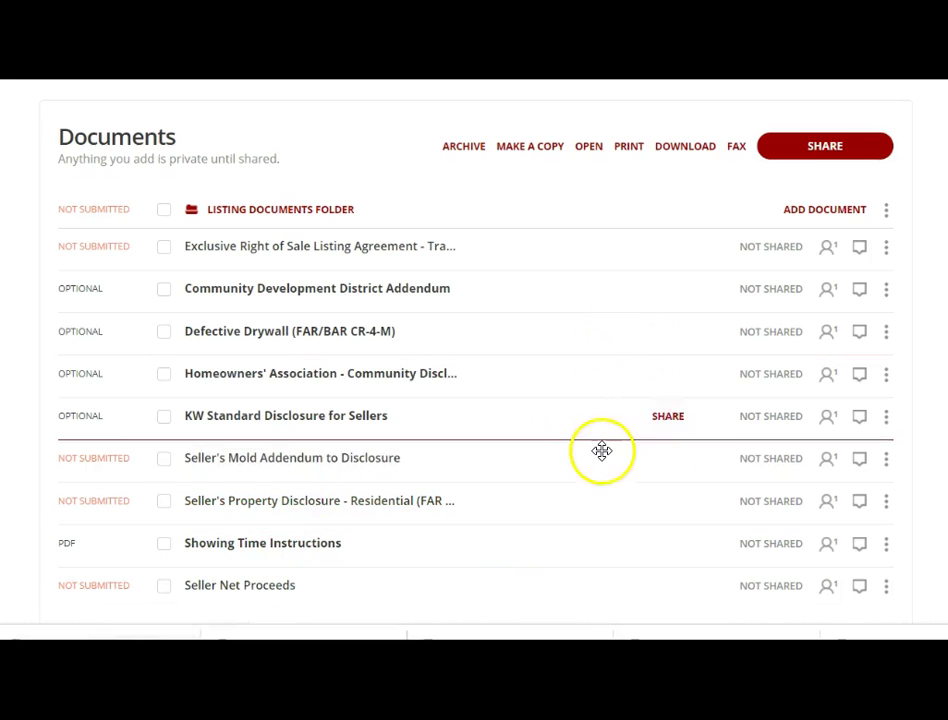
Step: Review the selected documents in the Listing Presentation Folder and the actions available for them
scroll(474, 360, "down", 3)
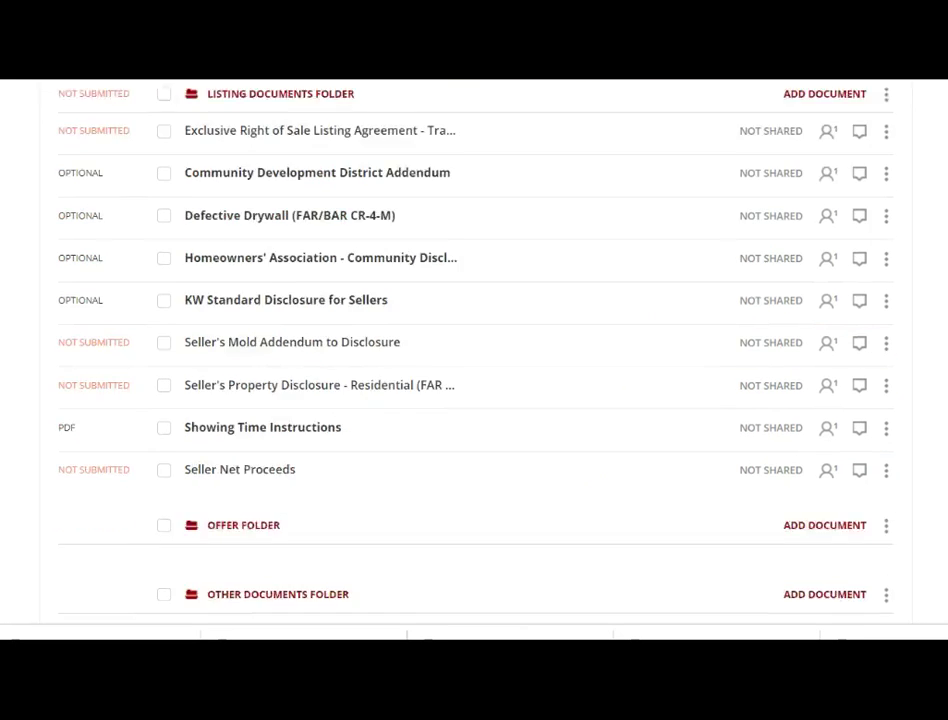
scroll(474, 360, "down", 3)
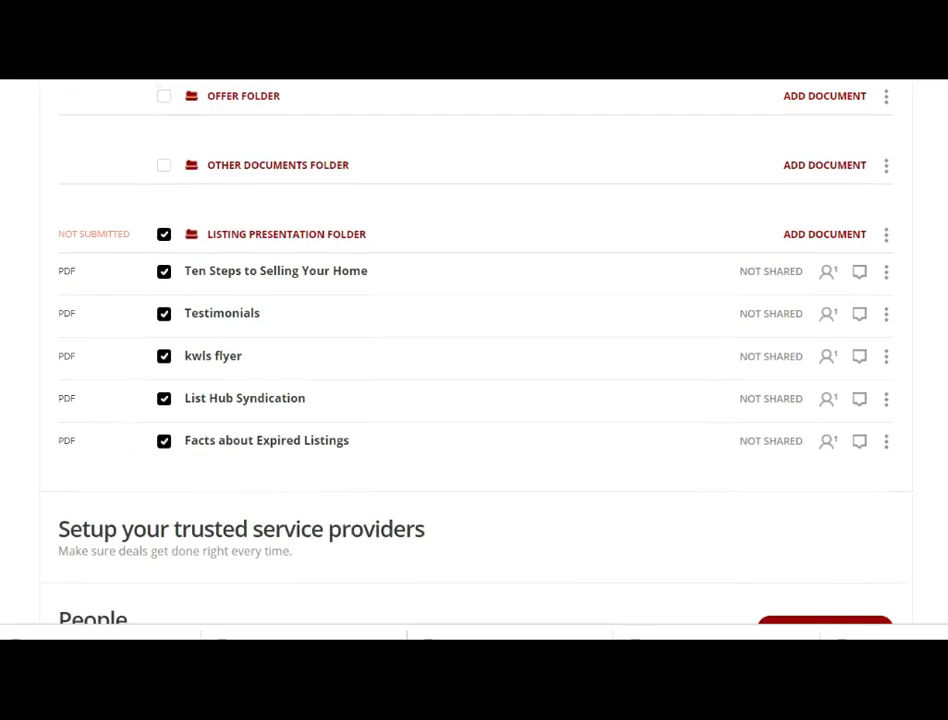
scroll(474, 360, "up", 1)
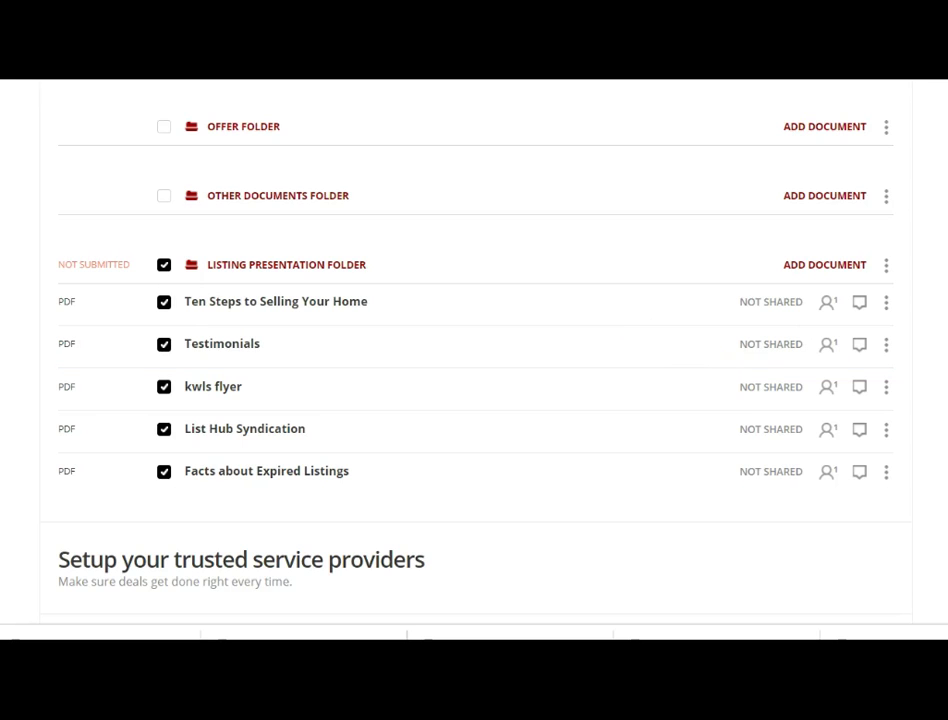
scroll(474, 360, "up", 3)
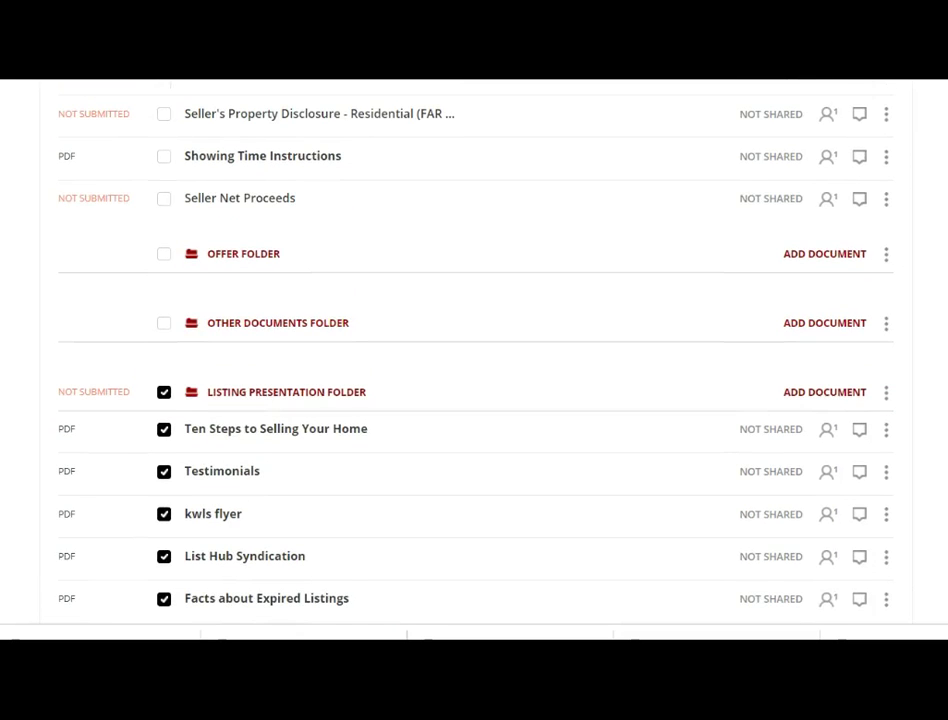
scroll(474, 360, "up", 7)
scroll(474, 360, "up", 3)
Step: Start adding templates to the Offer Folder and select AS IS Residential Contract for Sale And Purchase from the Residential Purchase set
scroll(474, 360, "down", 1)
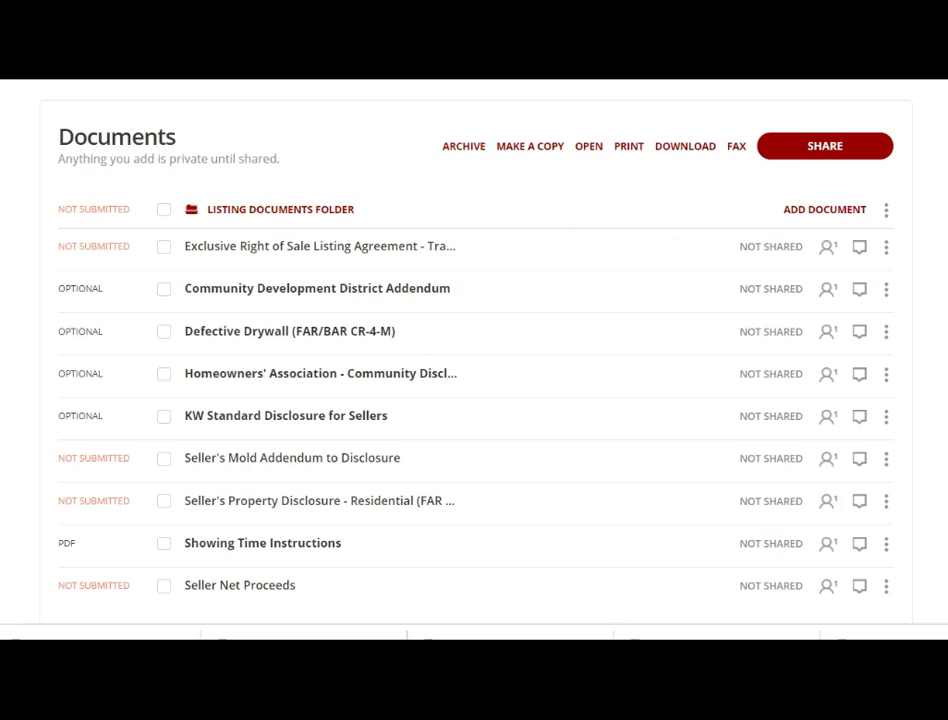
scroll(474, 360, "down", 1)
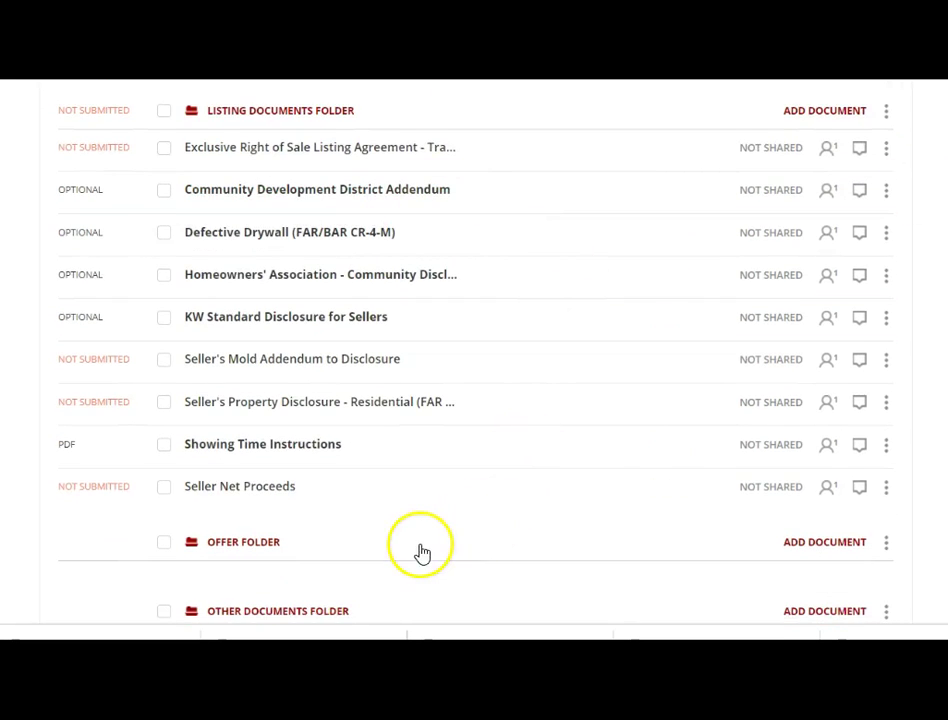
left_click(826, 546)
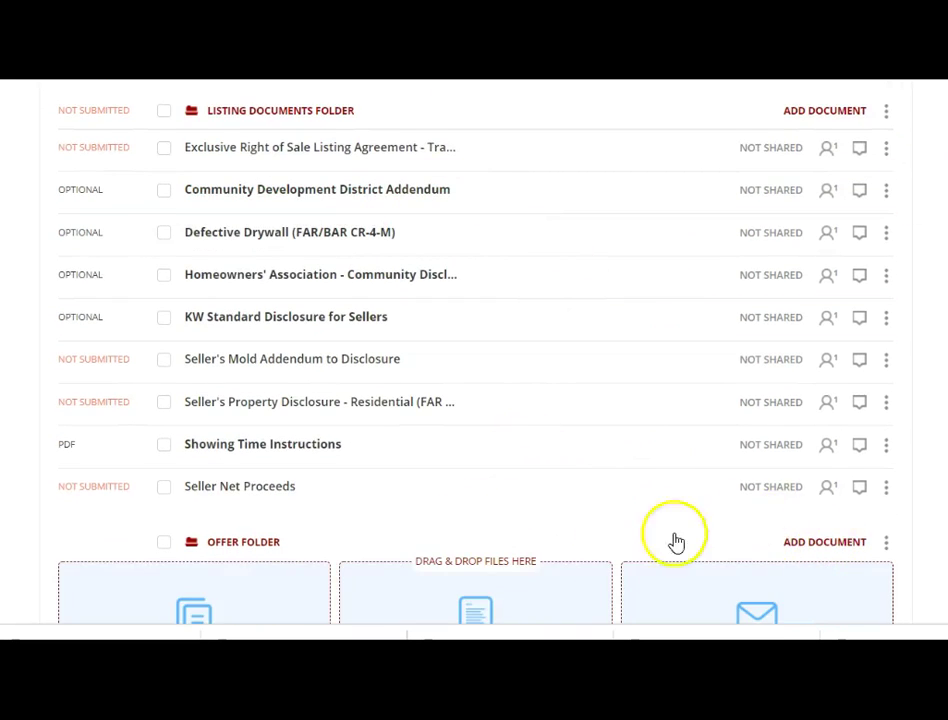
scroll(567, 353, "down", 3)
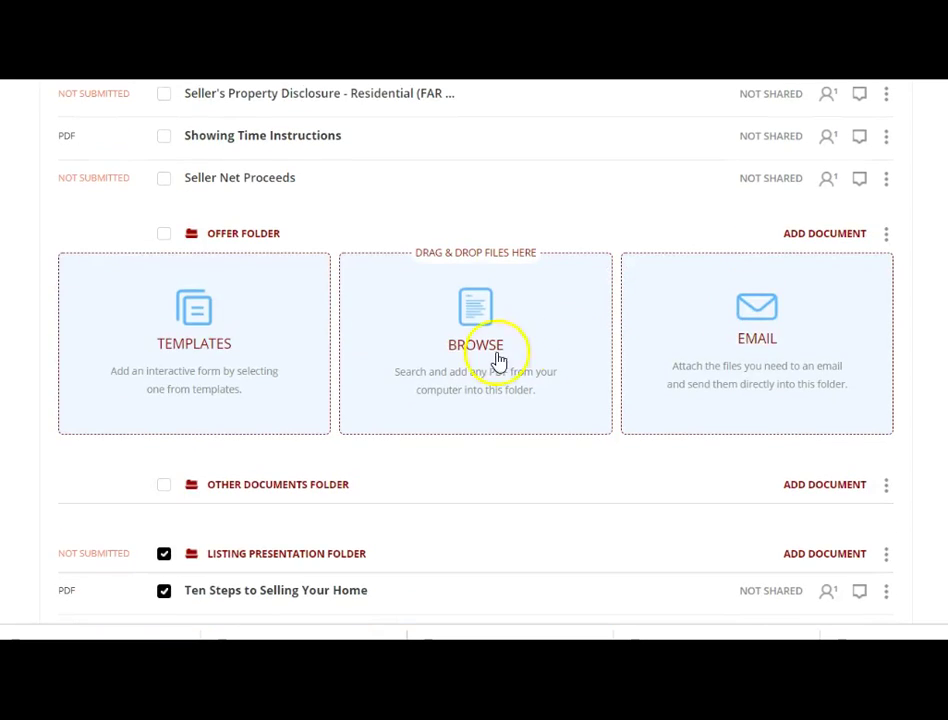
left_click(207, 343)
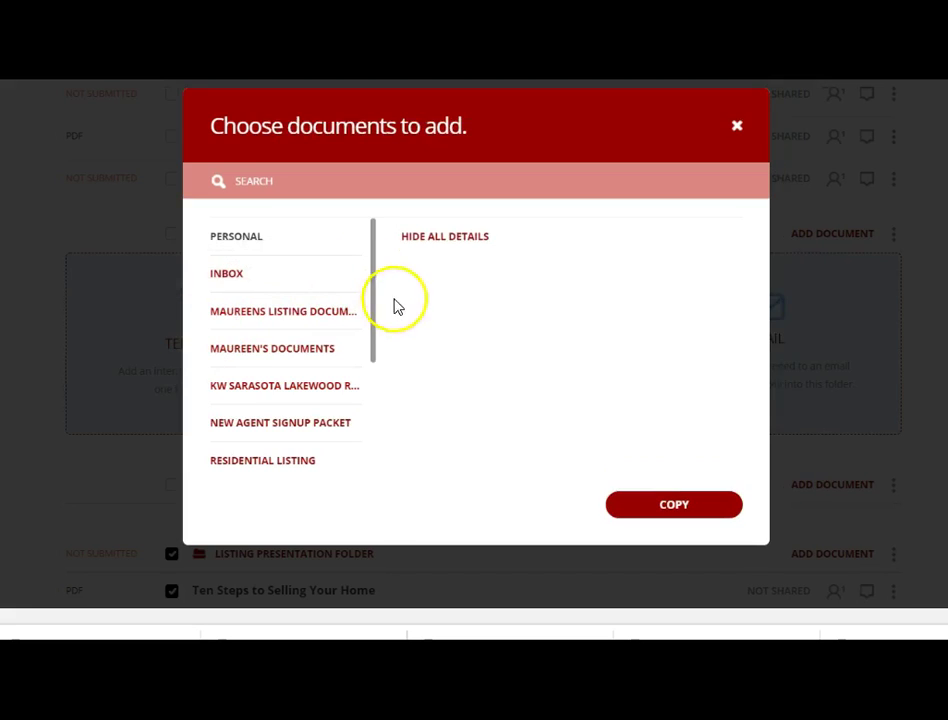
left_click_drag(374, 262, 375, 339)
left_click(305, 364)
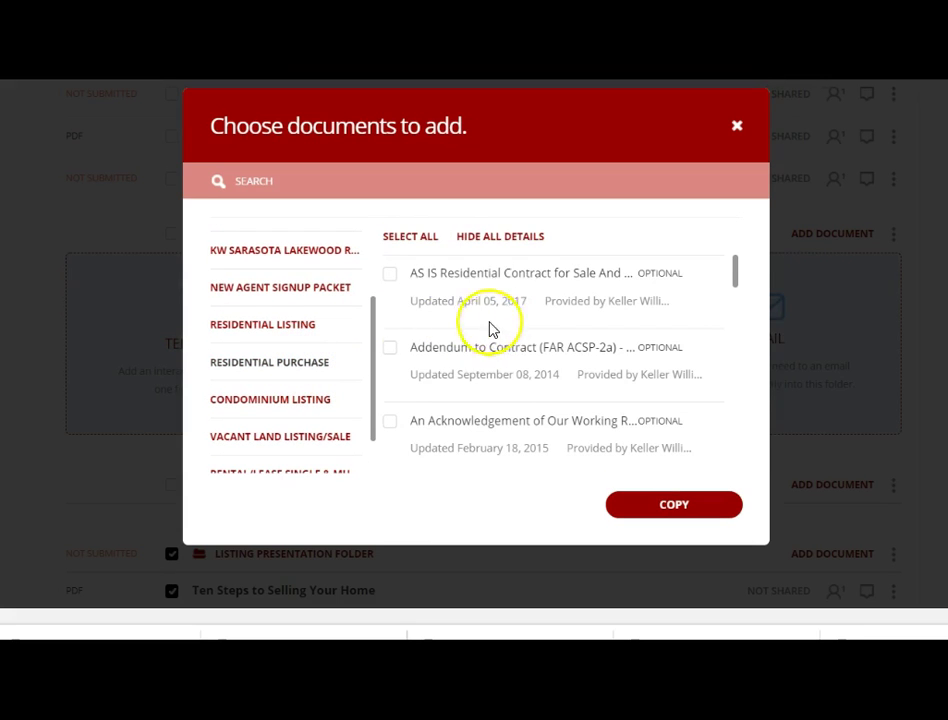
left_click(389, 274)
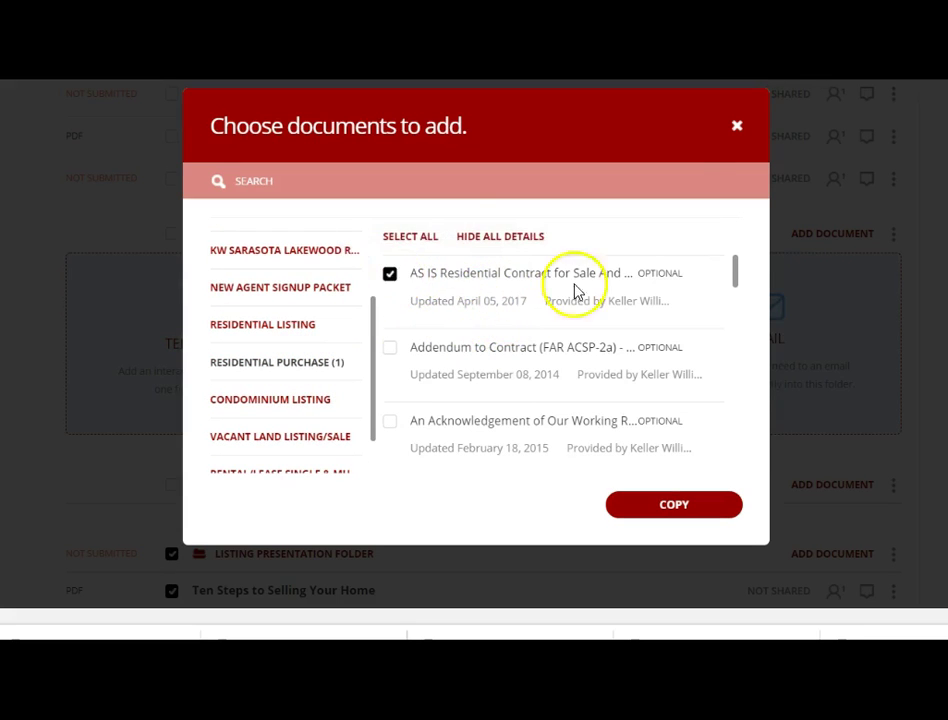
Step: Also select the Brokerage Relationship Disclosure - Single Agent, Defective Drywall (FAR/BAR CR-4-M) and Escrow Deposit Verification Form templates
left_click_drag(740, 280, 733, 359)
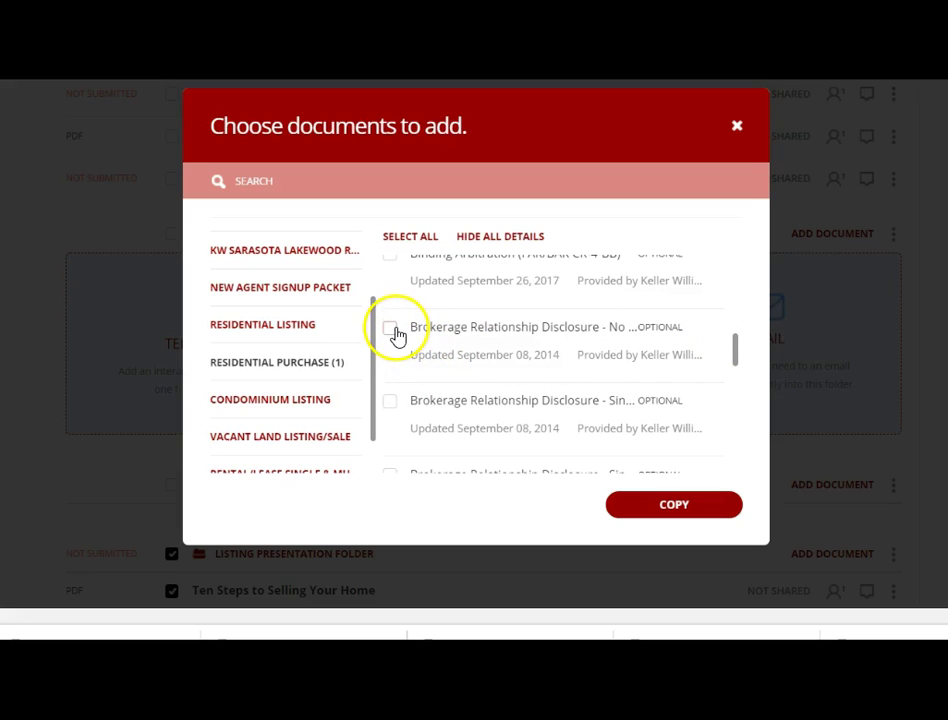
left_click(389, 404)
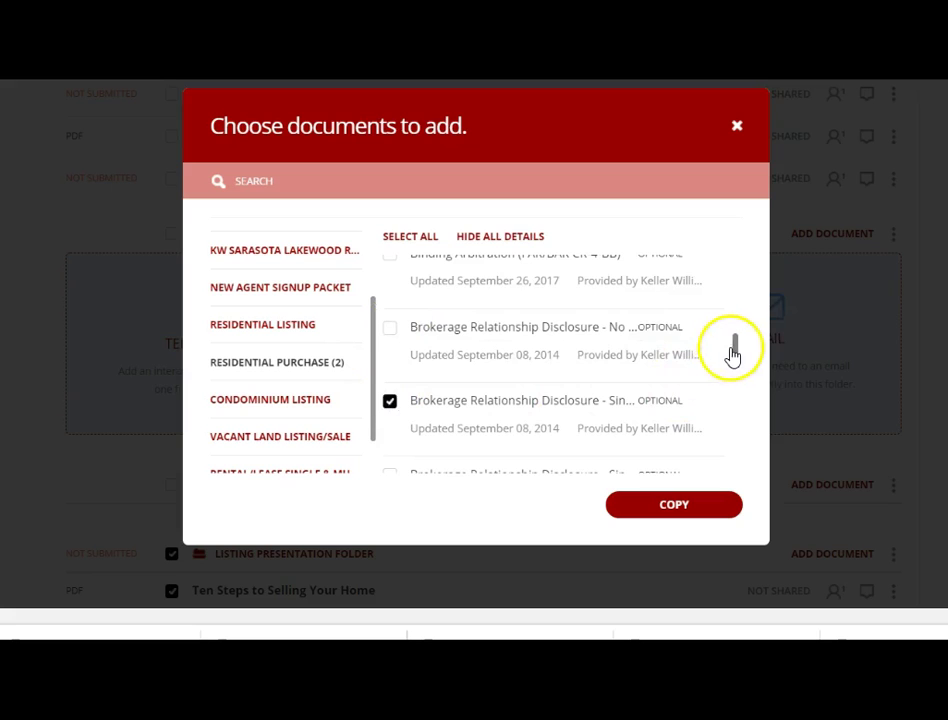
left_click_drag(736, 350, 771, 348)
left_click(390, 407)
left_click_drag(736, 347, 734, 368)
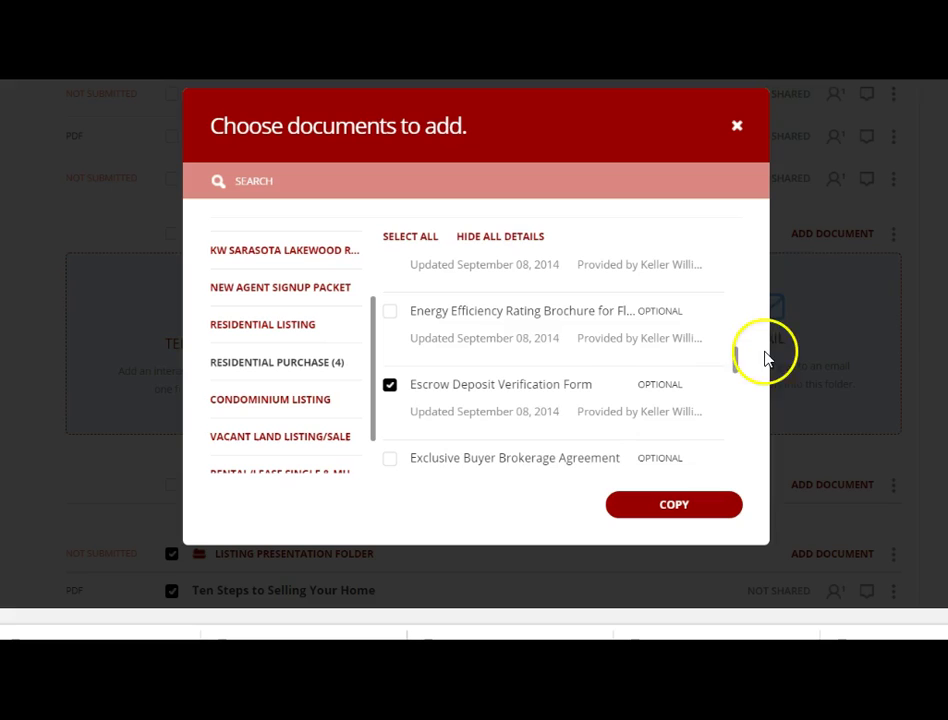
Step: Select the Homeowners' Association - Community Disclosure template and copy all the chosen templates into the Offer Folder
left_click_drag(736, 358, 736, 393)
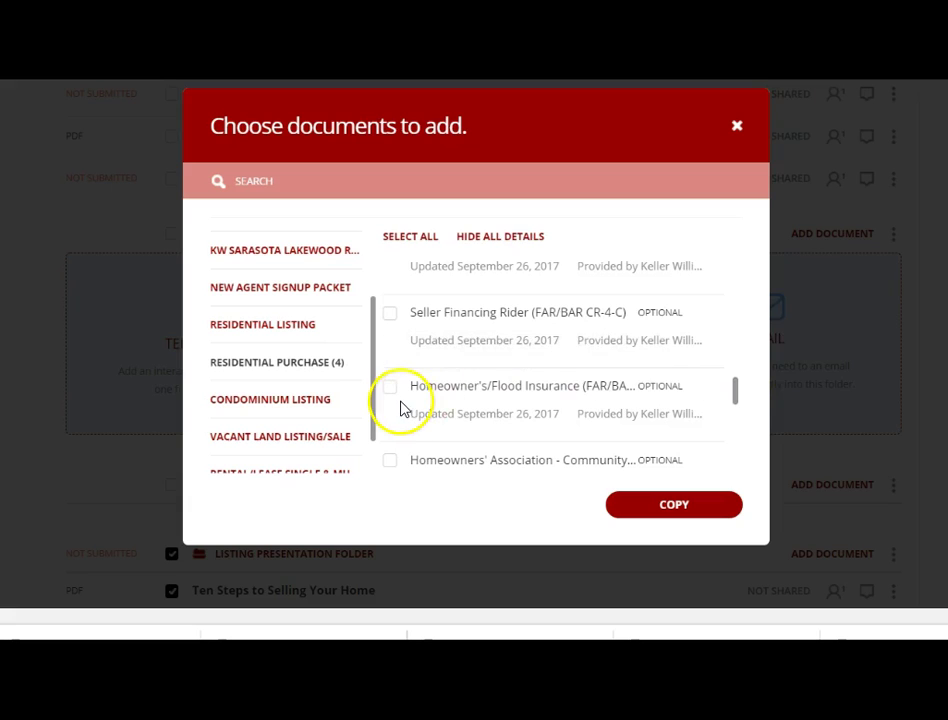
left_click(390, 462)
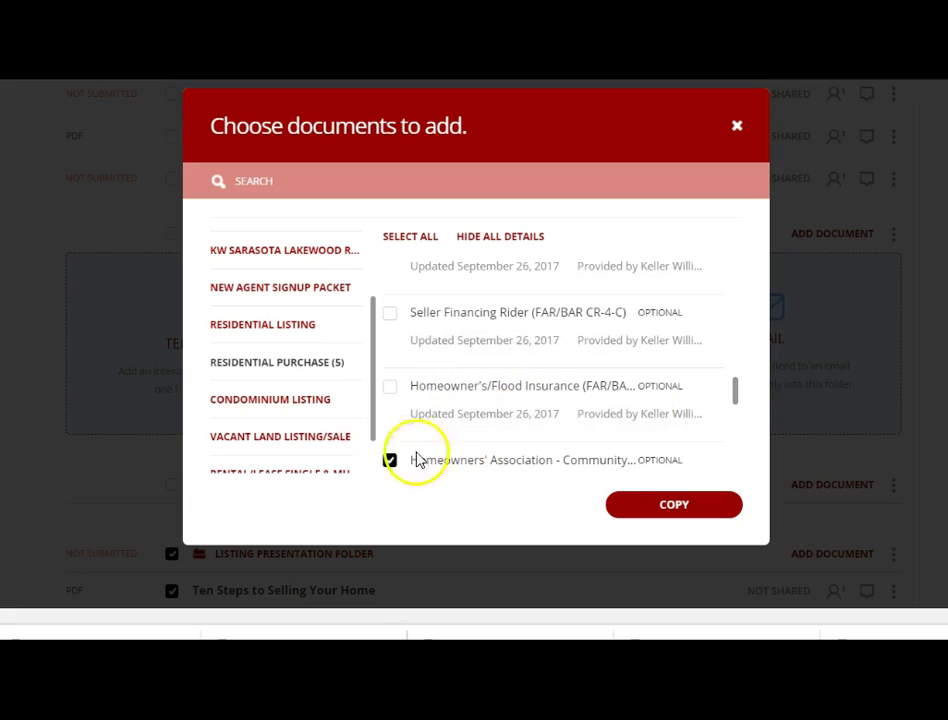
left_click_drag(740, 394, 738, 407)
scroll(737, 408, "down", 2)
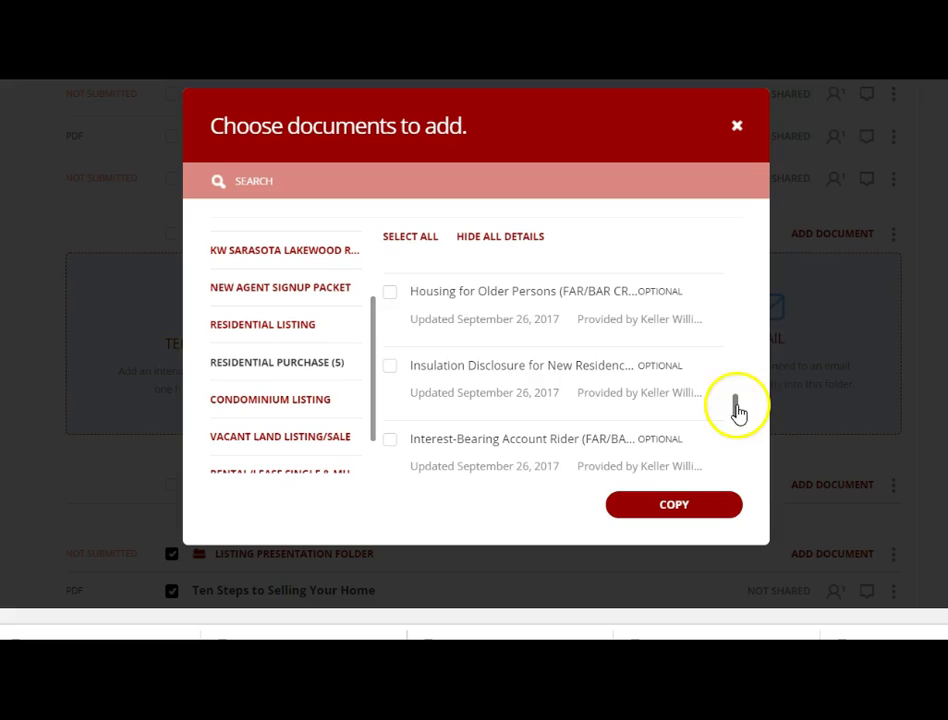
left_click(679, 506)
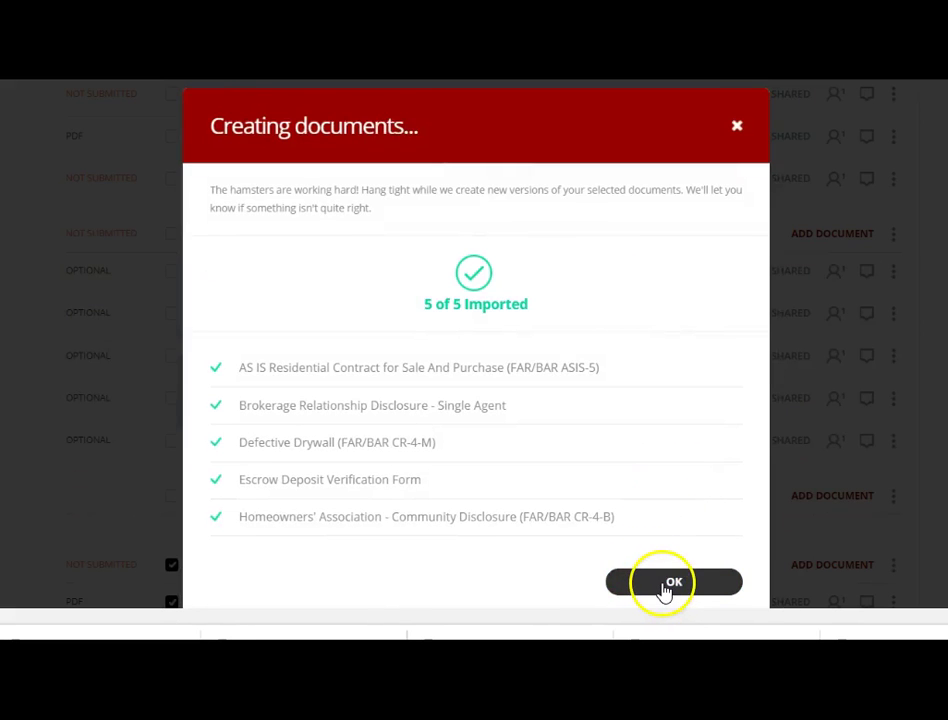
left_click(670, 584)
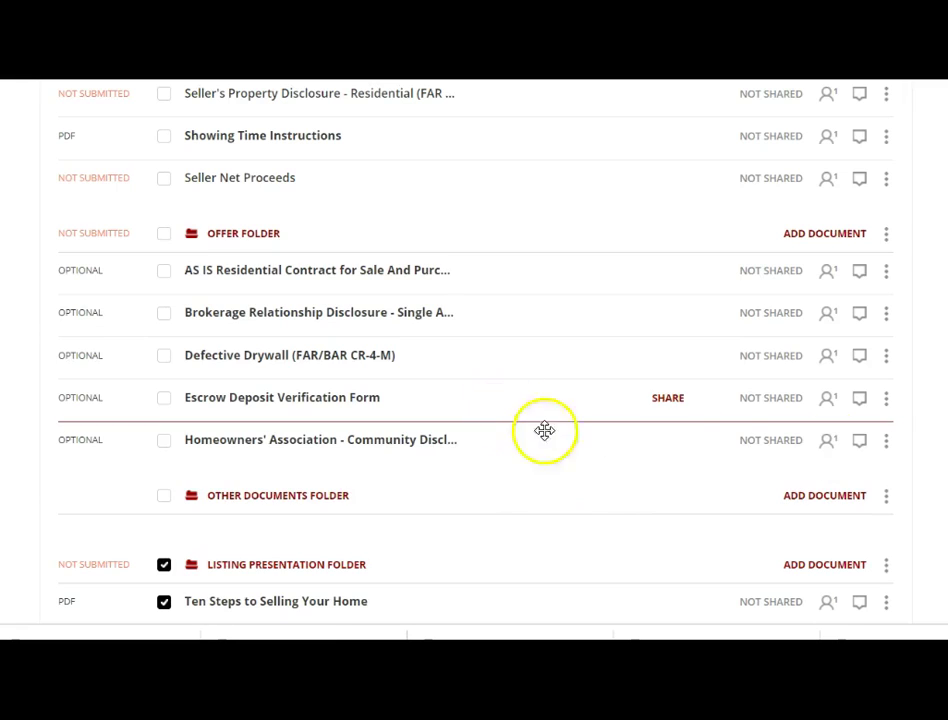
Step: Download all the Offer Folder documents as one PDF named Pretend Offer in the Training folder
left_click(166, 234)
scroll(475, 350, "up", 5)
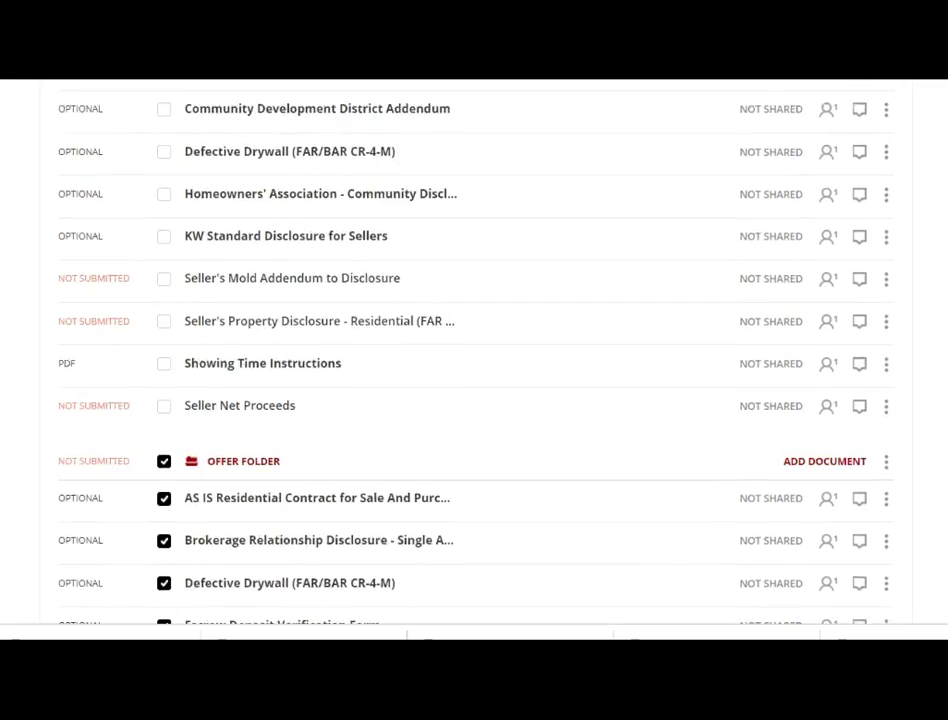
left_click(690, 213)
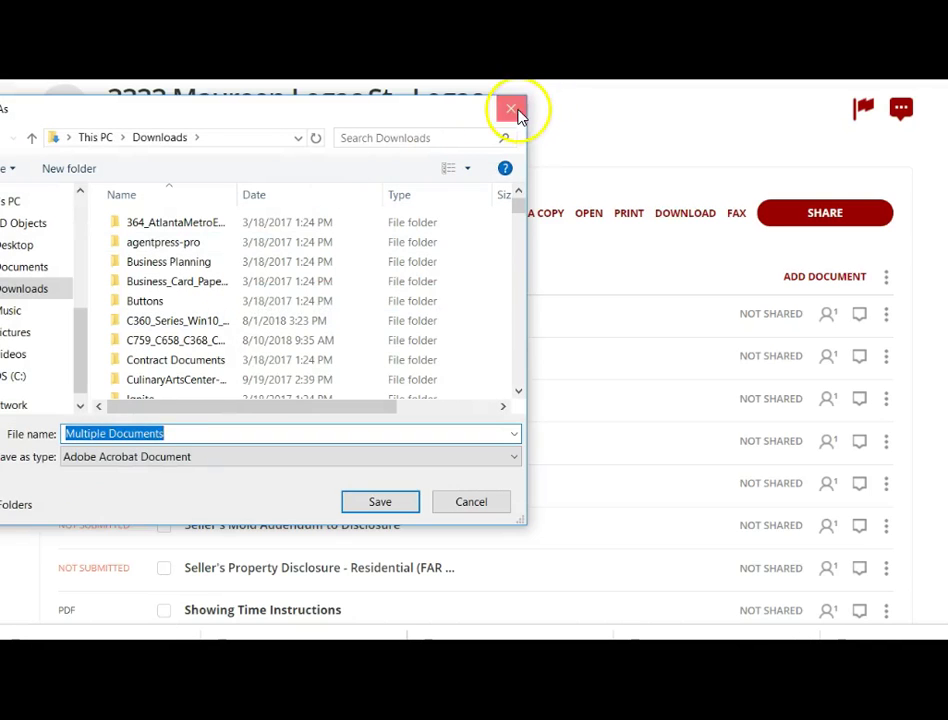
left_click(511, 108)
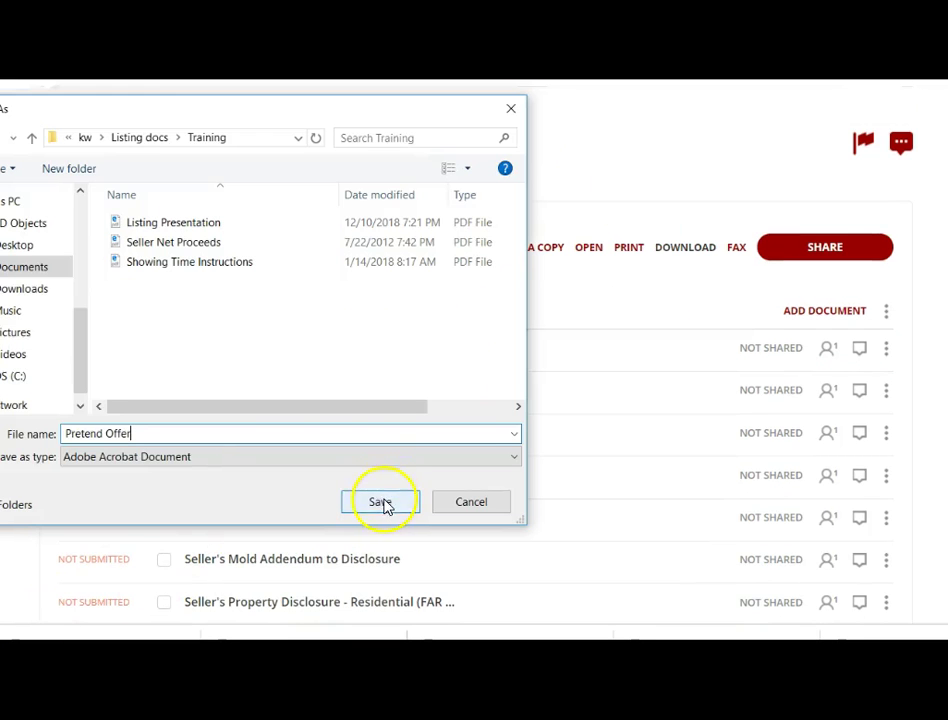
left_click(380, 503)
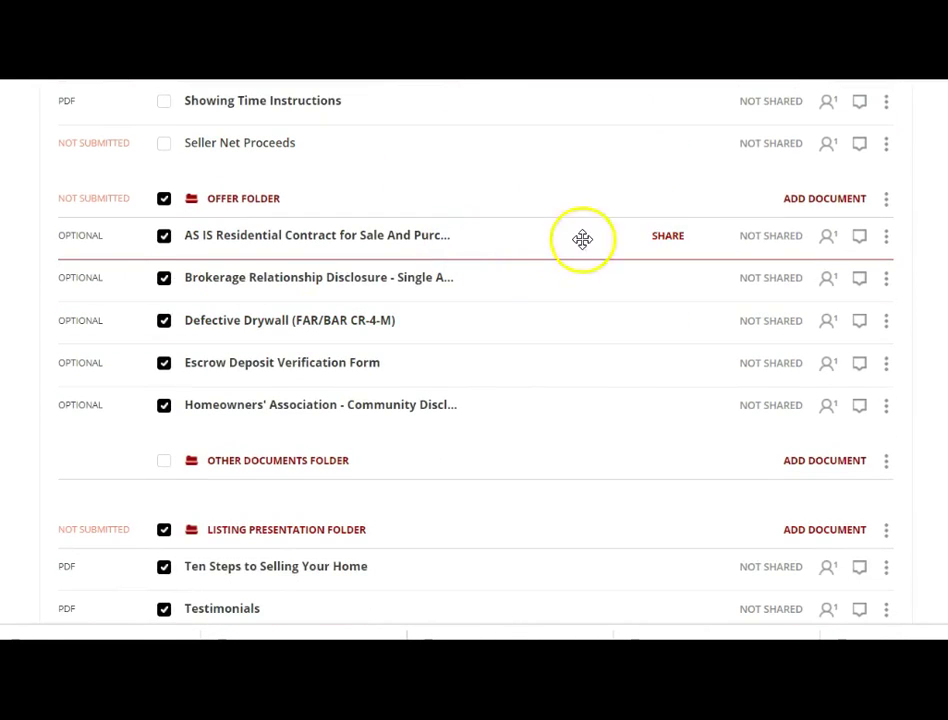
Step: Archive all five template documents in the Offer Folder, one after another
left_click(886, 241)
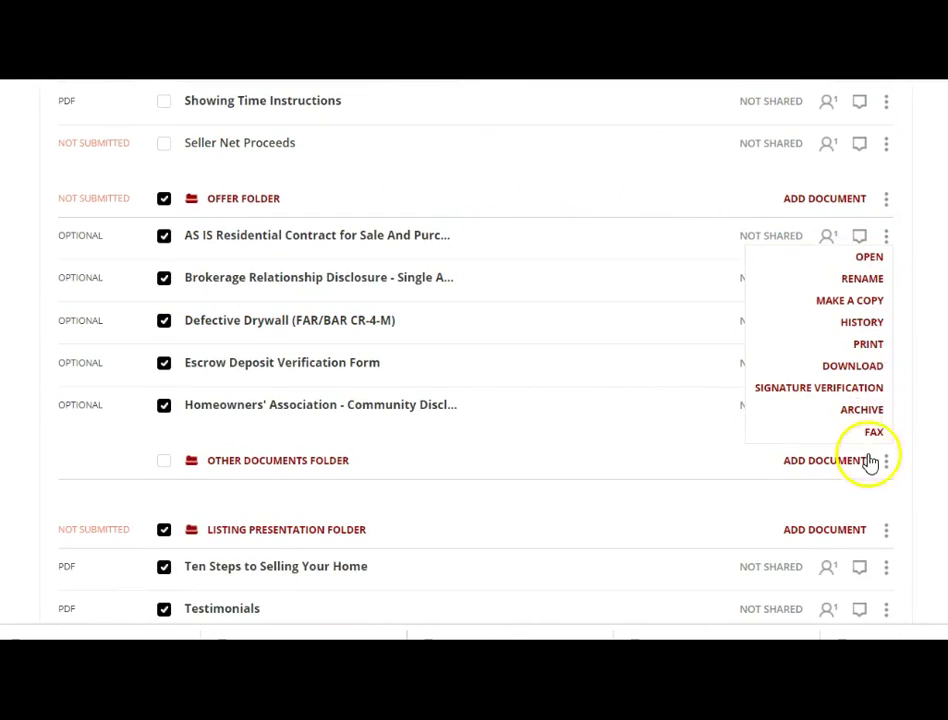
left_click(884, 408)
left_click(888, 244)
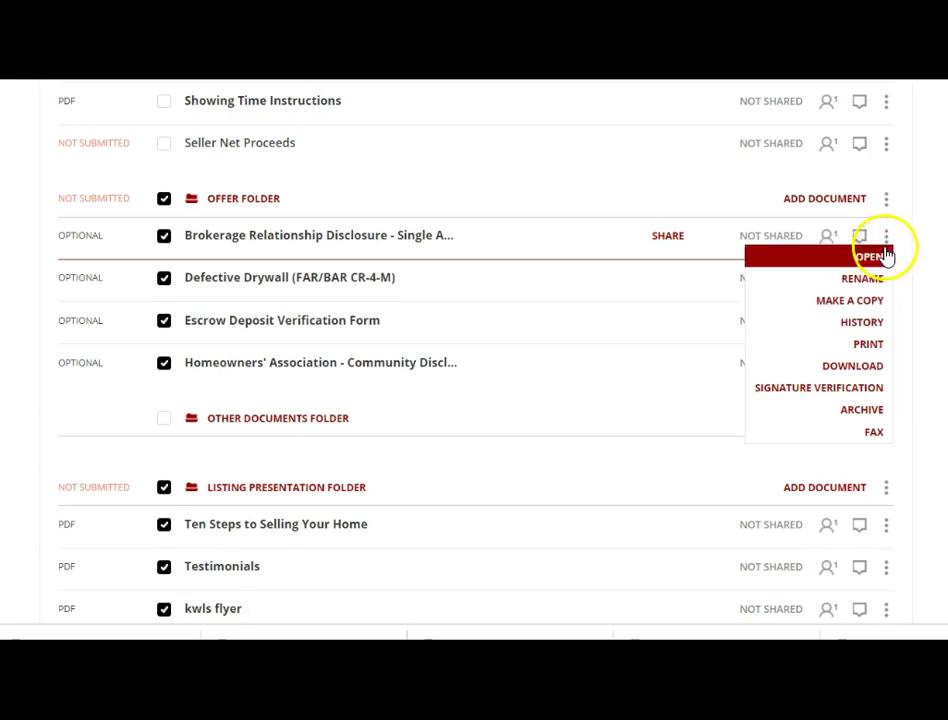
left_click(875, 412)
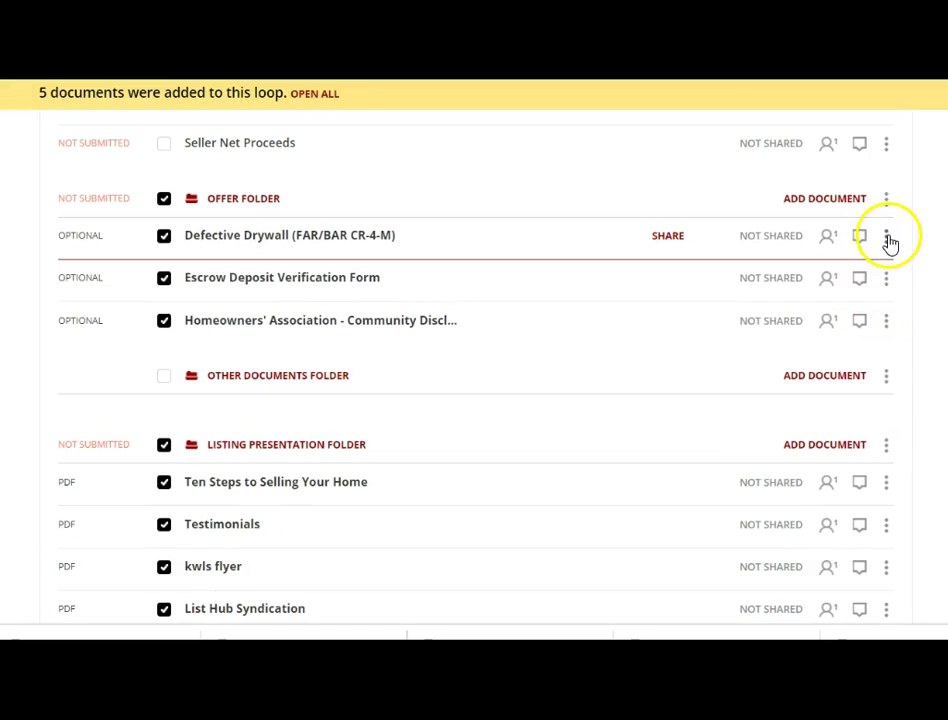
left_click(886, 240)
left_click(863, 411)
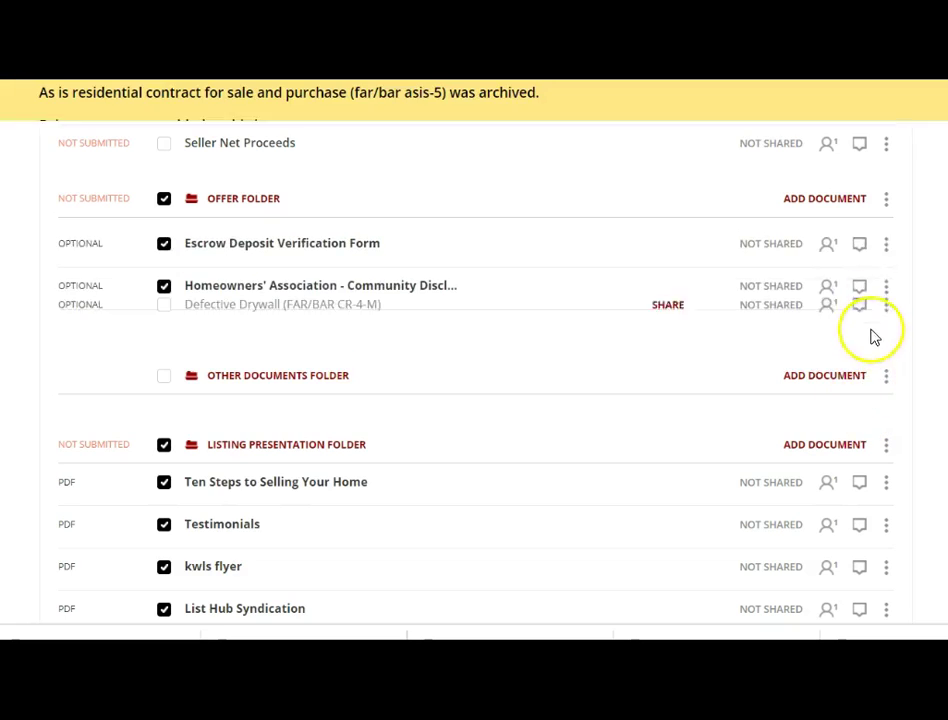
left_click(886, 244)
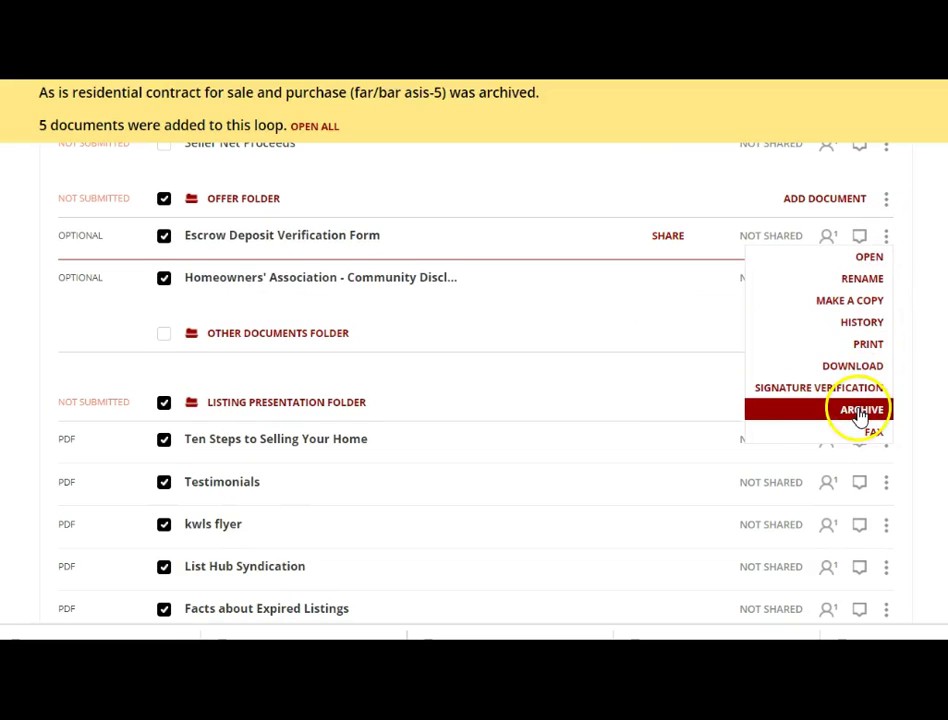
left_click(859, 409)
left_click(886, 240)
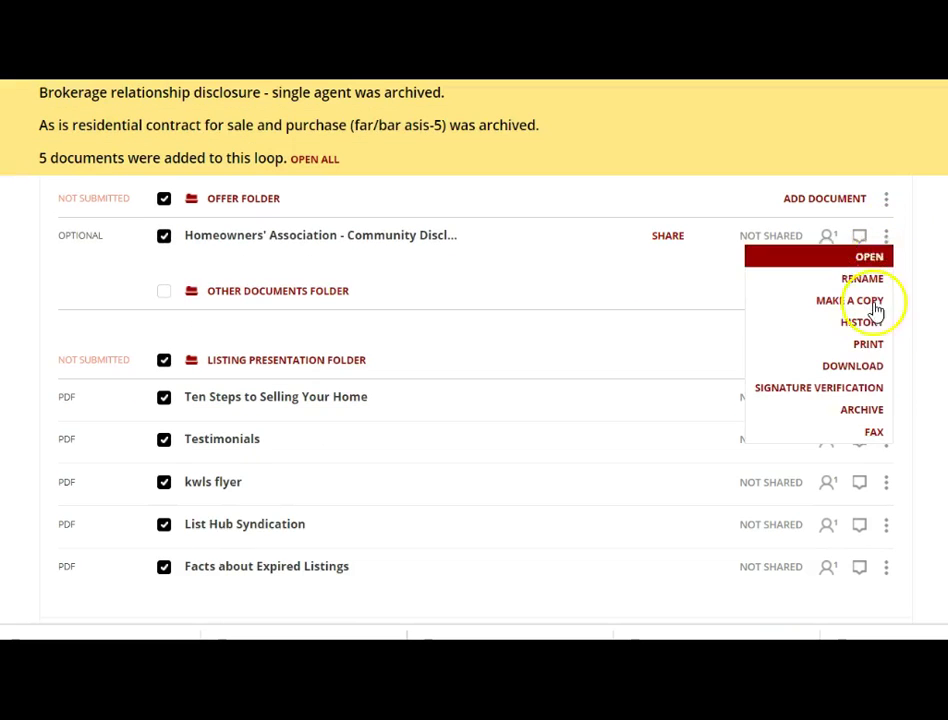
left_click(858, 404)
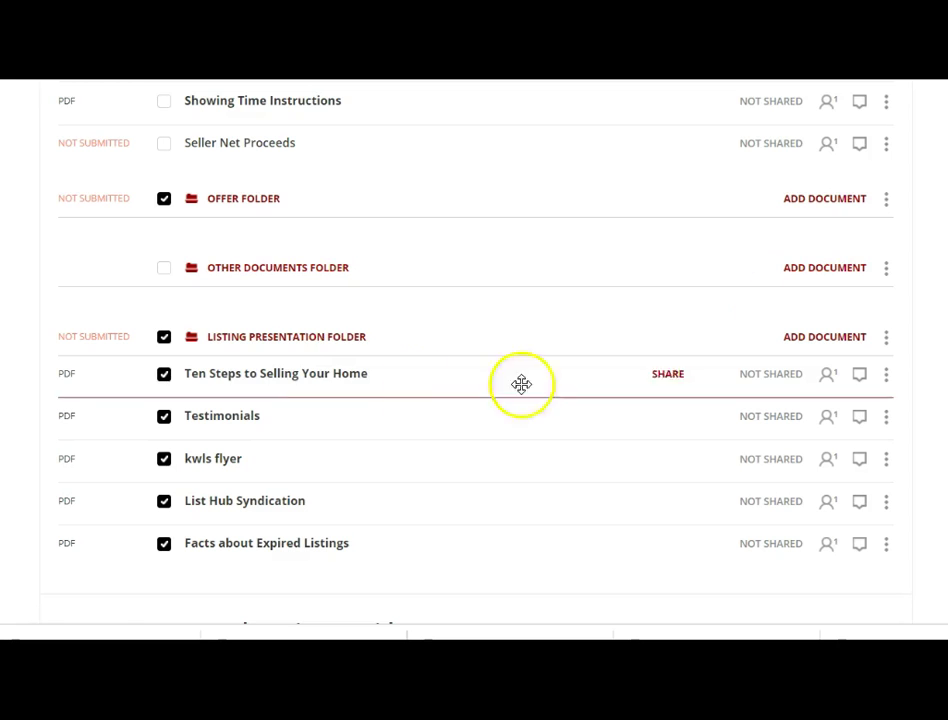
Step: Upload the Pretend Offer PDF from the Training folder into the Offer Folder and close the folder's upload options
left_click(816, 204)
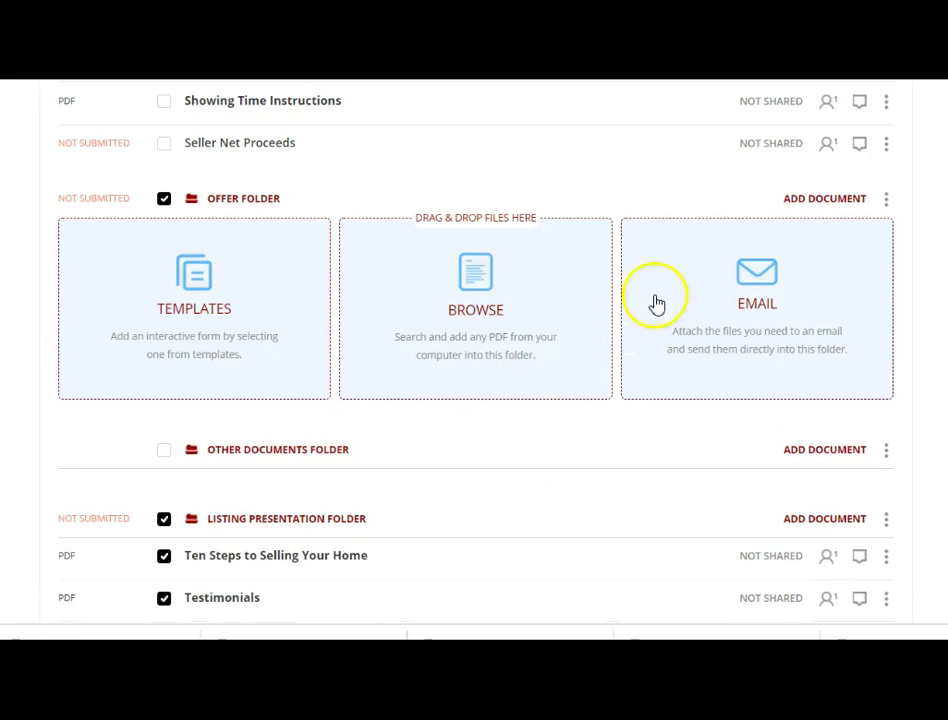
left_click(475, 290)
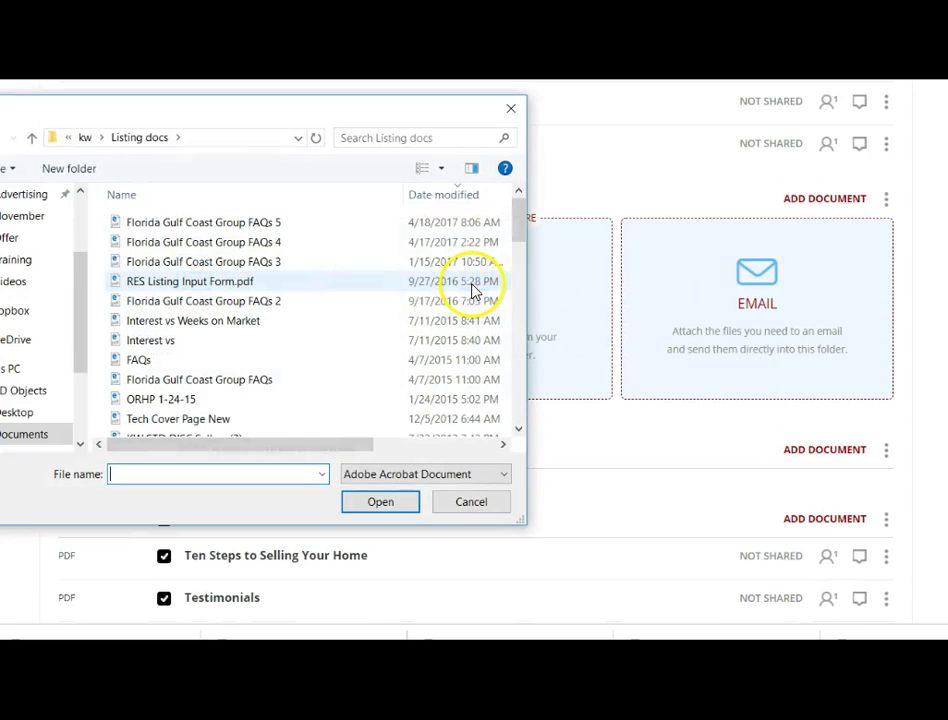
left_click(508, 110)
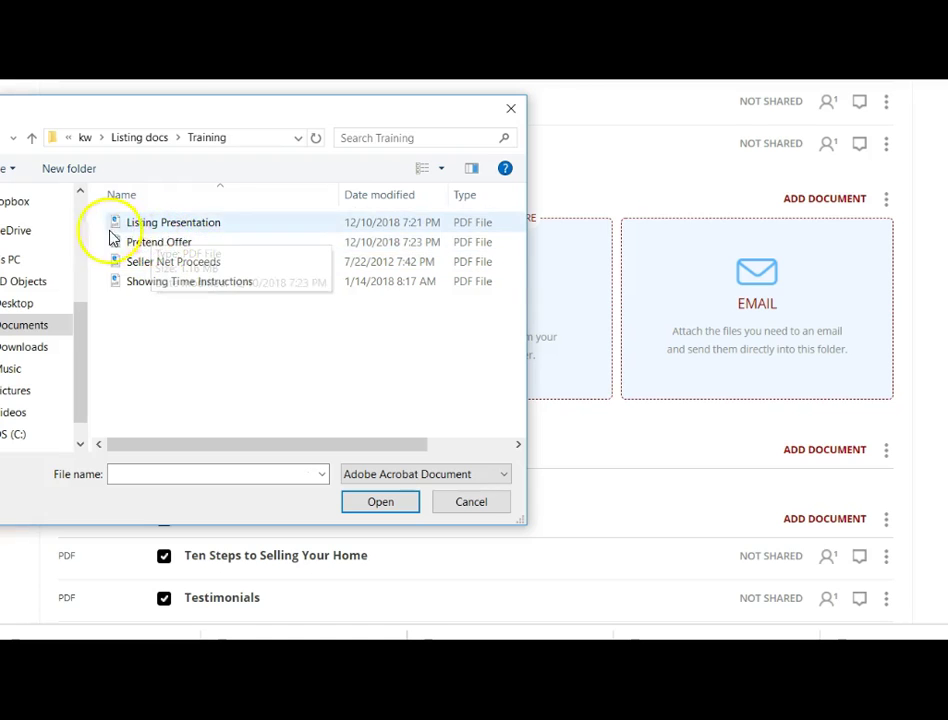
left_click(142, 244)
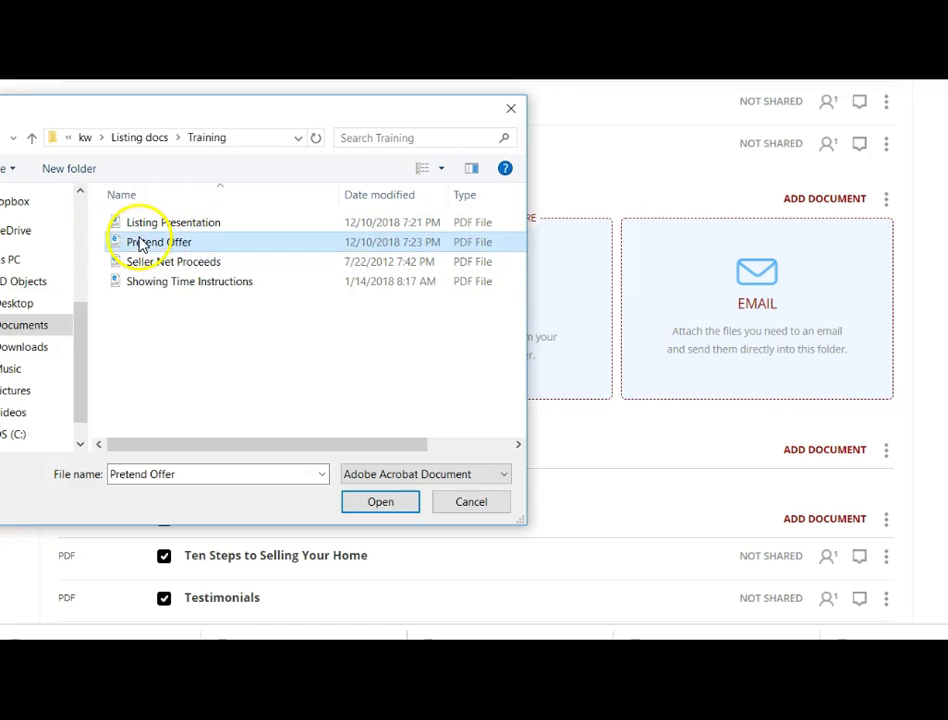
left_click(387, 503)
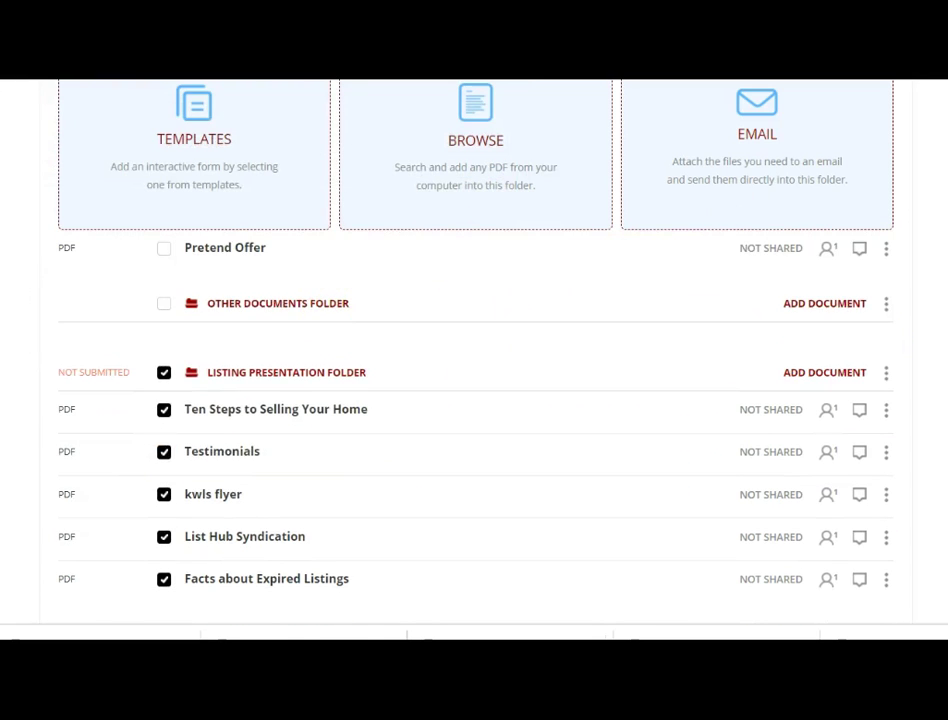
scroll(475, 350, "up", 3)
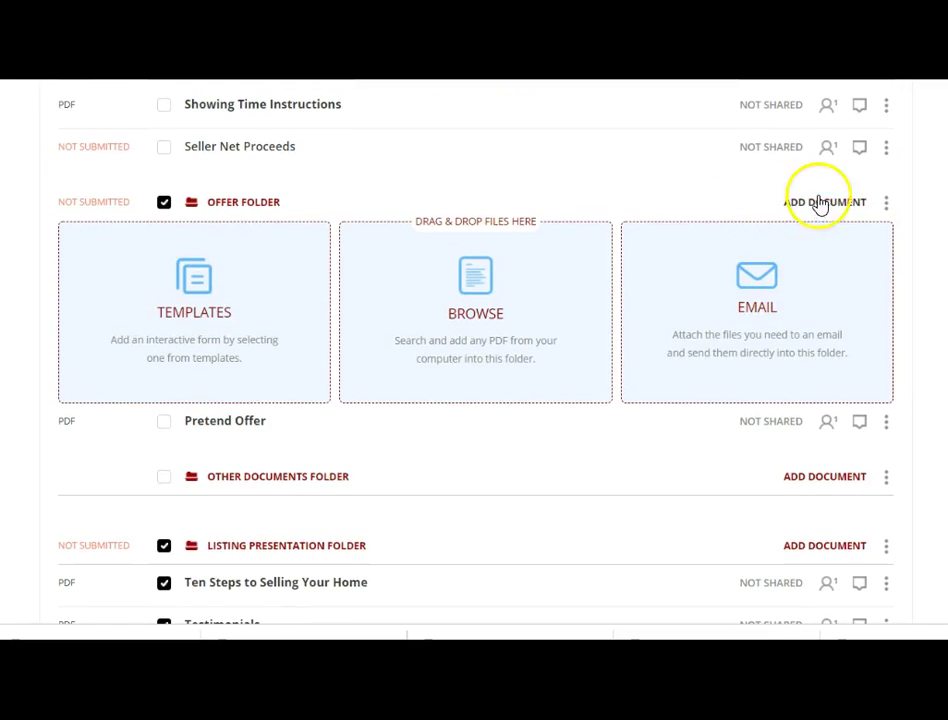
left_click(820, 210)
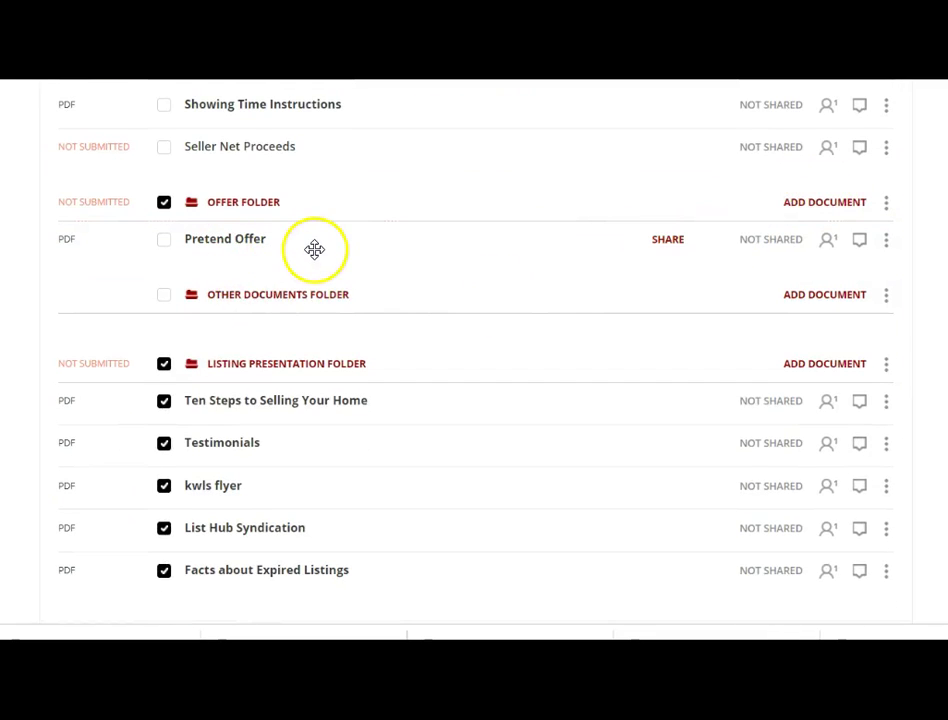
Step: Select Pretend Offer, deselect the Listing Presentation Folder documents, and open the Pretend Offer document
left_click(164, 241)
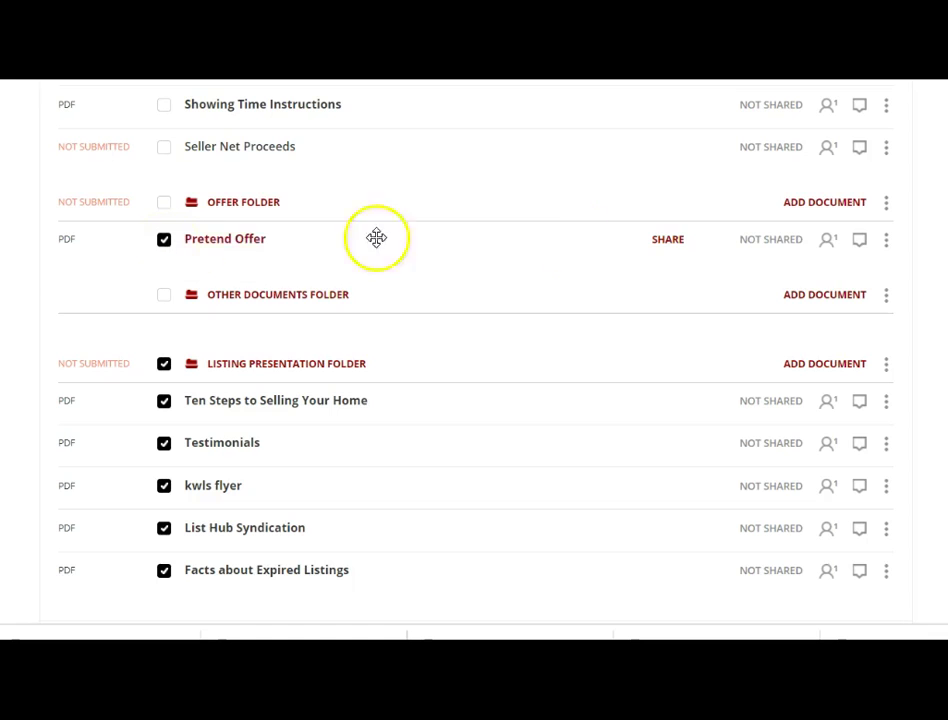
left_click(164, 364)
left_click(206, 244)
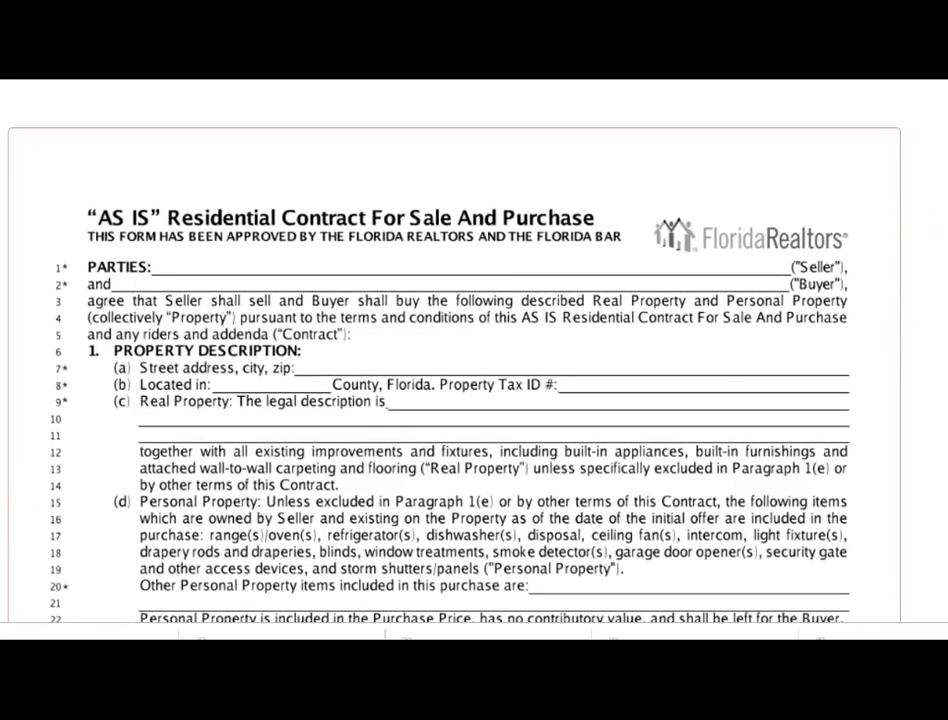
Step: Review the "AS IS" Residential Contract For Sale And Purchase through its last page to see where the following form begins
scroll(797, 312, "down", 15)
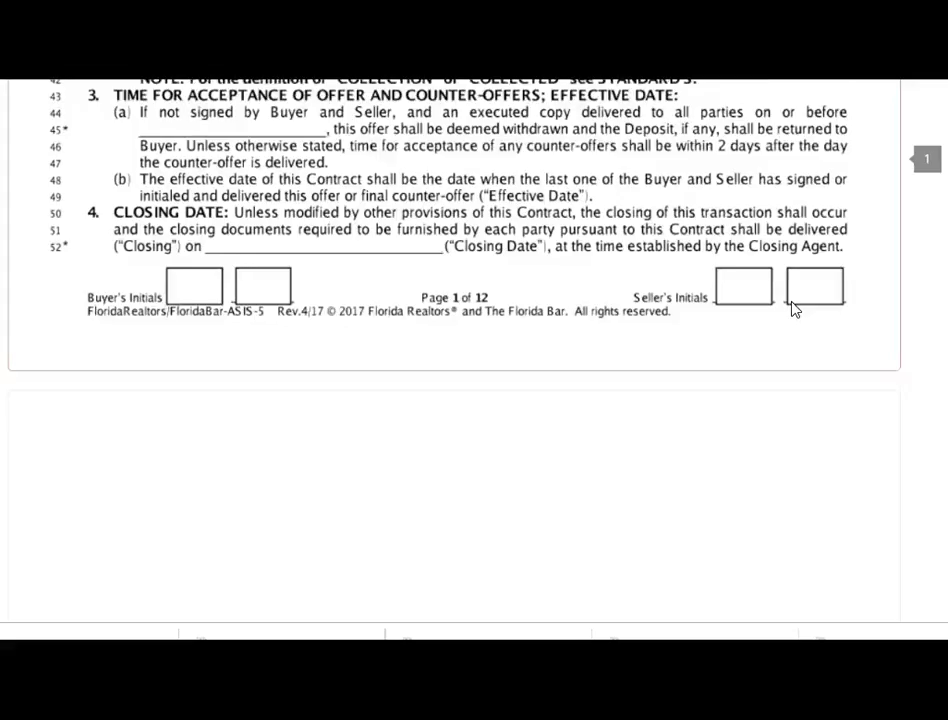
scroll(790, 310, "down", 10)
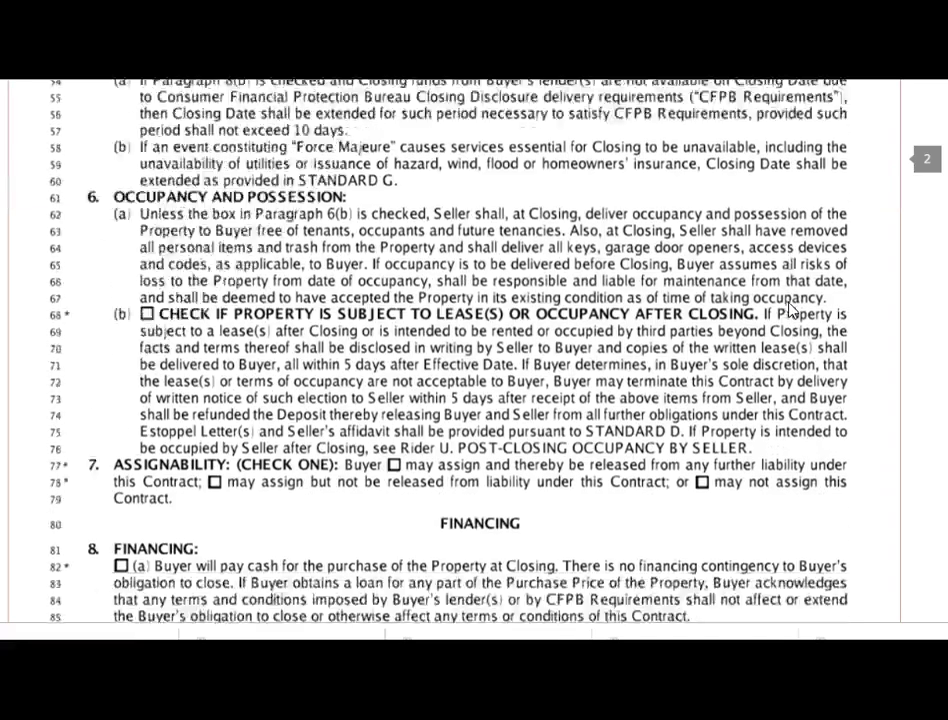
scroll(790, 310, "down", 15)
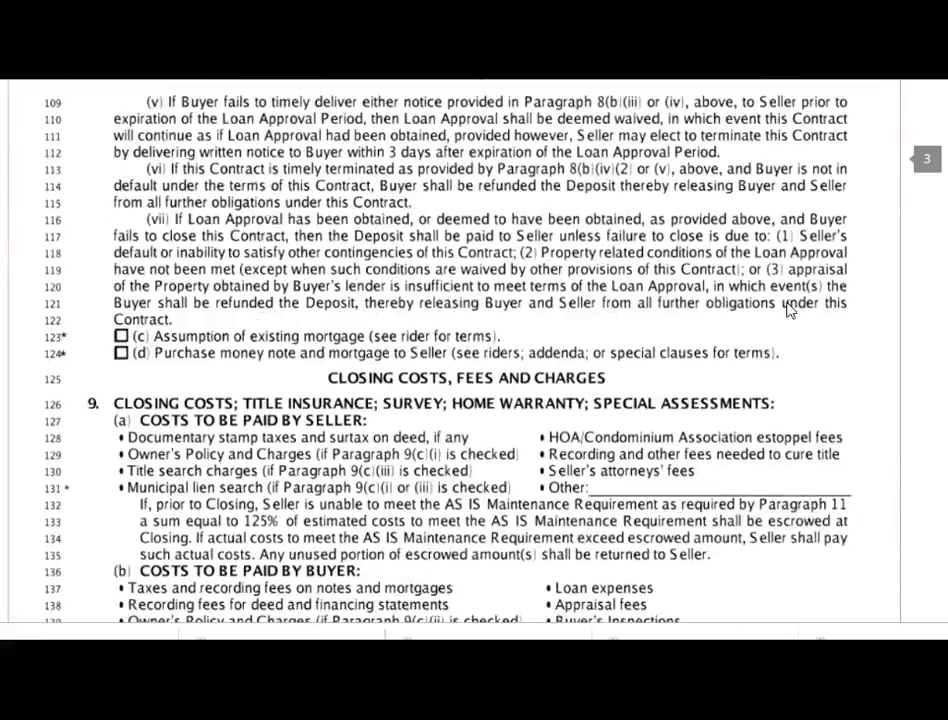
scroll(790, 310, "down", 15)
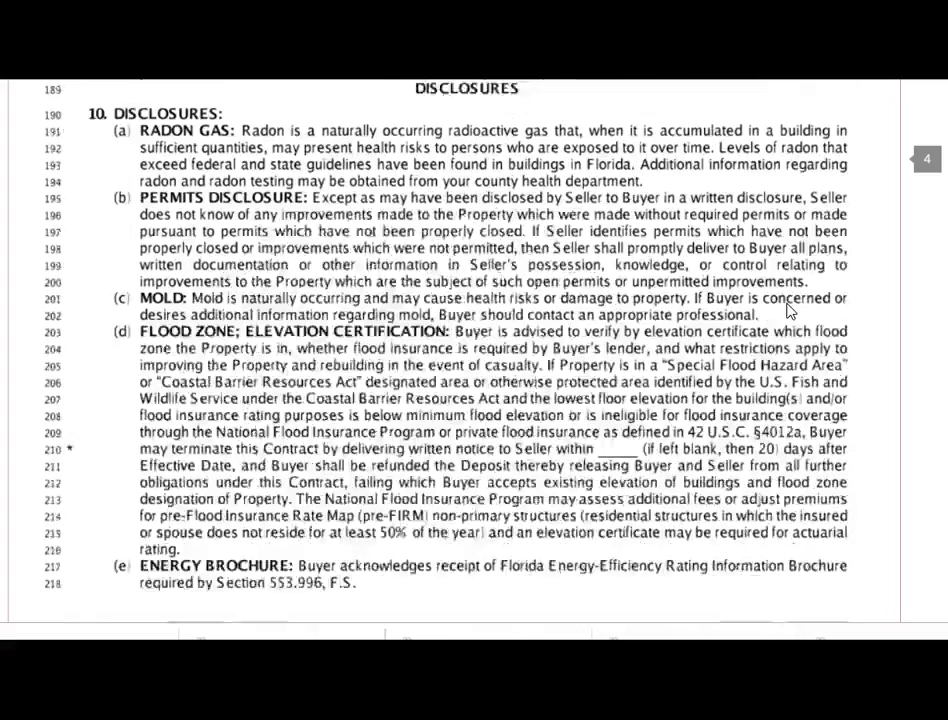
scroll(786, 312, "down", 20)
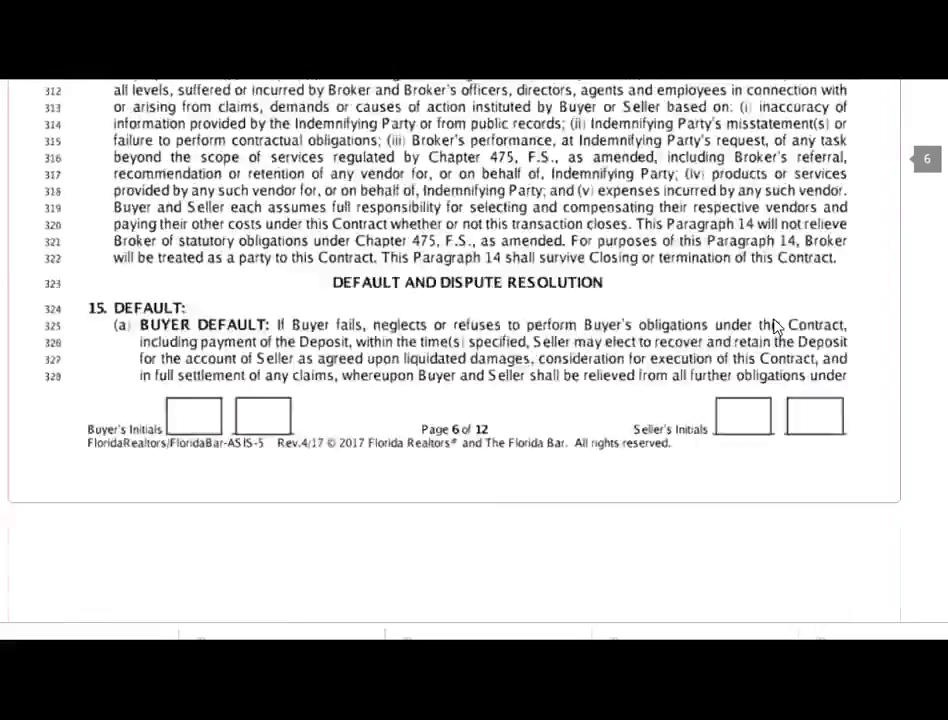
scroll(778, 327, "down", 20)
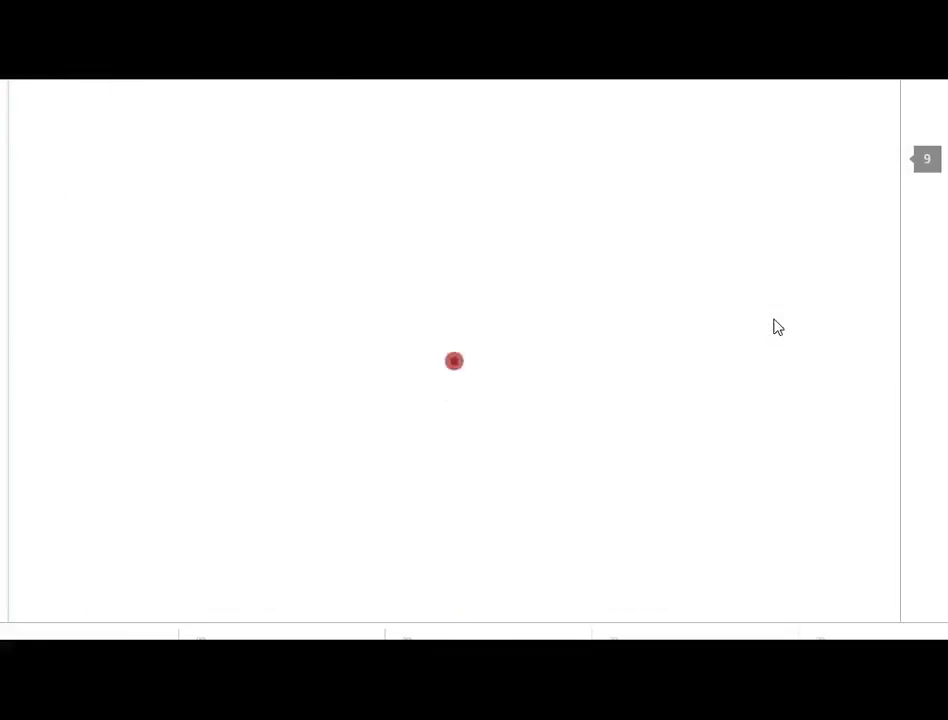
scroll(778, 327, "down", 20)
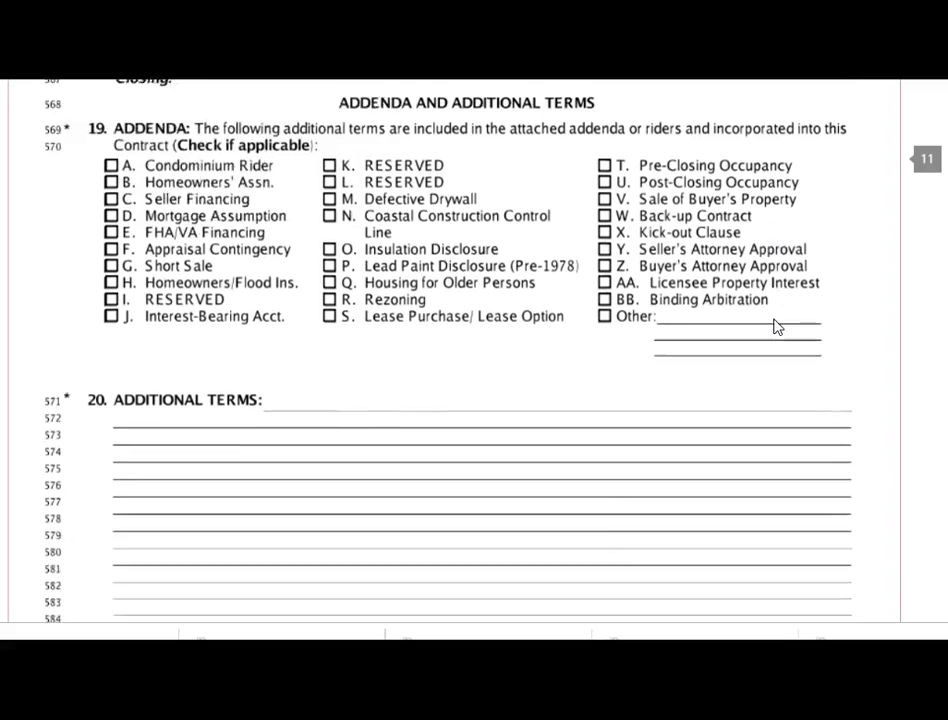
scroll(778, 330, "down", 8)
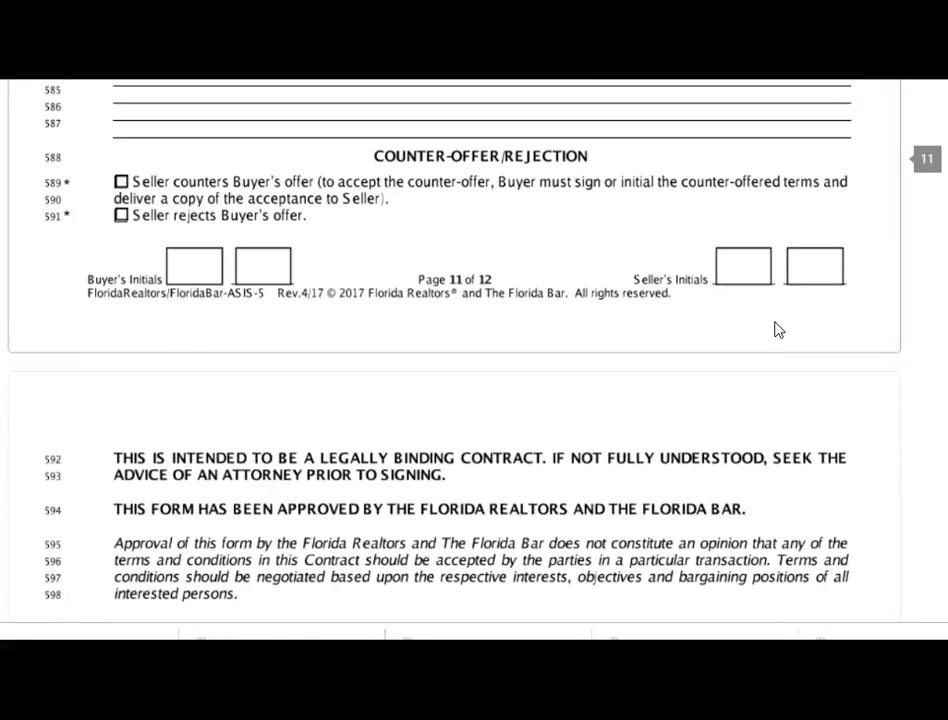
scroll(778, 330, "down", 10)
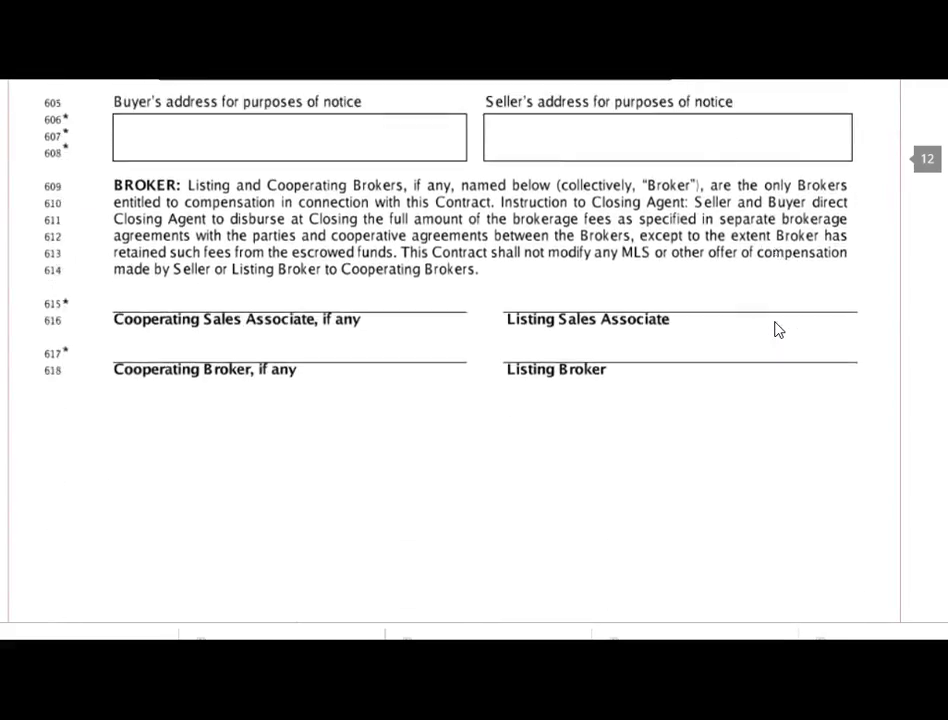
scroll(778, 330, "down", 8)
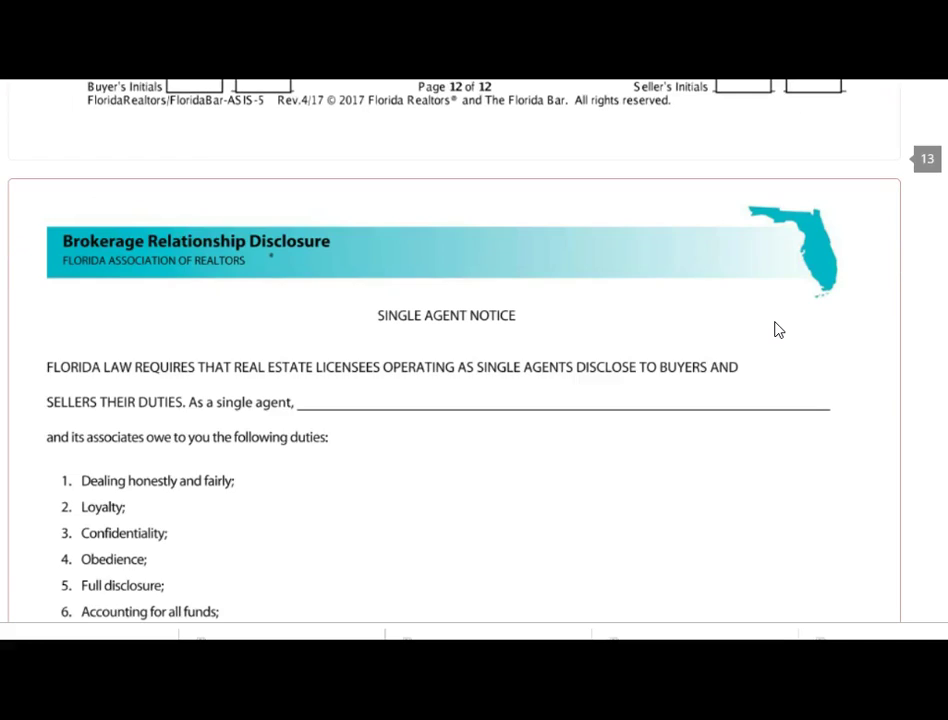
Step: Examine the Brokerage Relationship Disclosure and the Defective Drywall rider to see where each form starts and ends
scroll(778, 330, "down", 2)
scroll(611, 362, "down", 5)
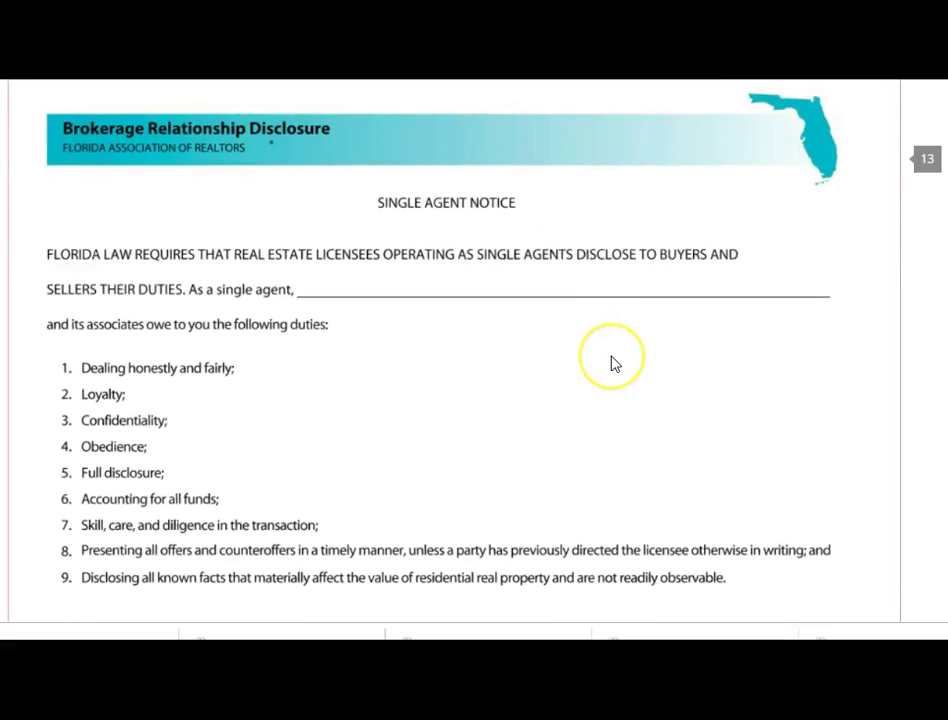
scroll(613, 362, "down", 5)
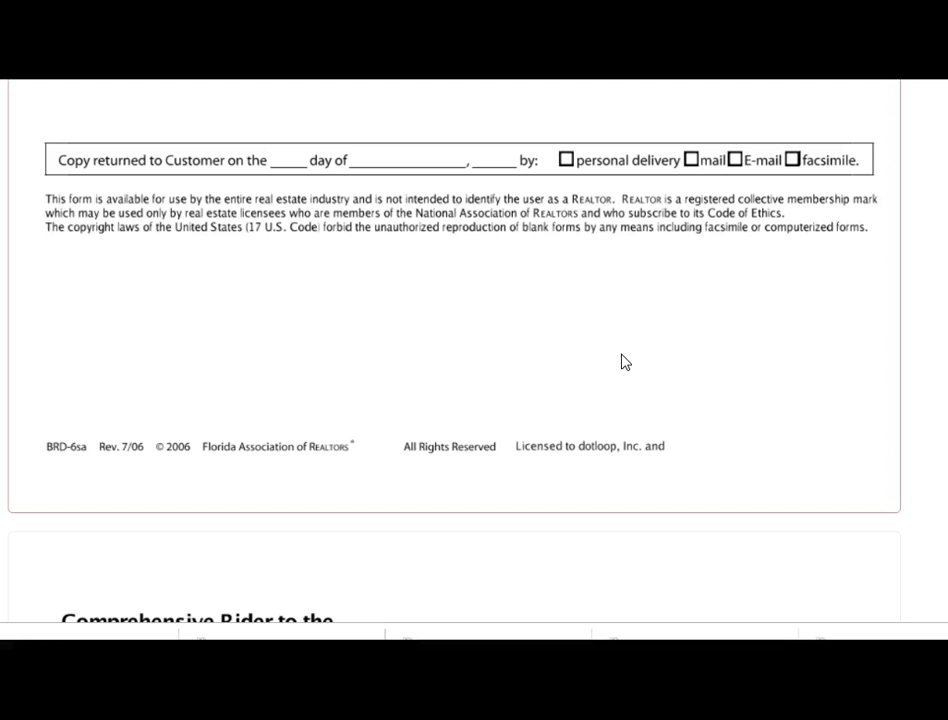
scroll(631, 387, "down", 4)
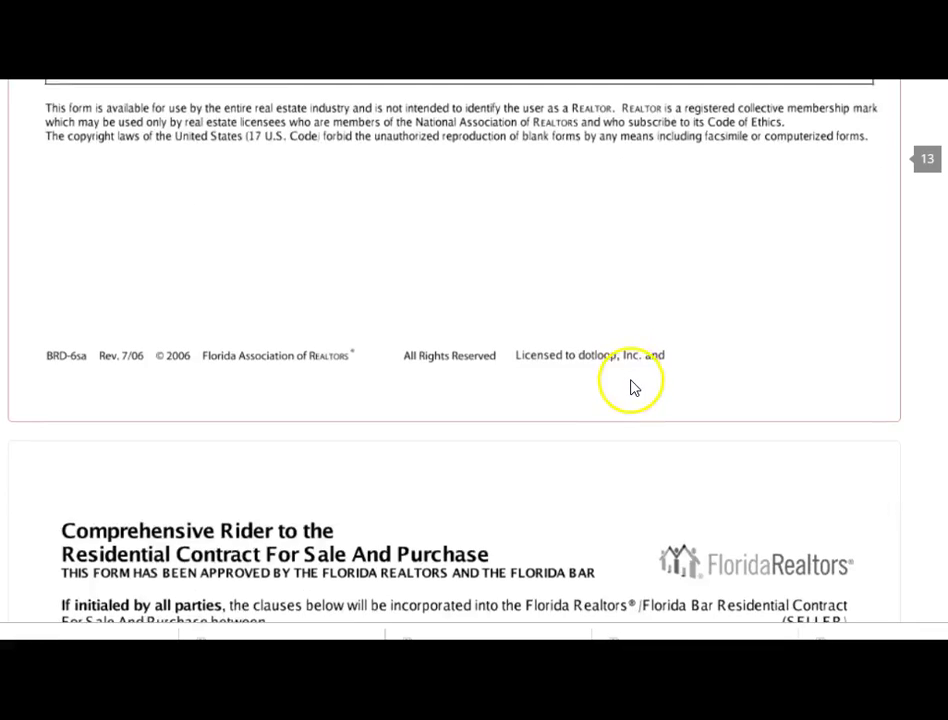
scroll(631, 387, "down", 3)
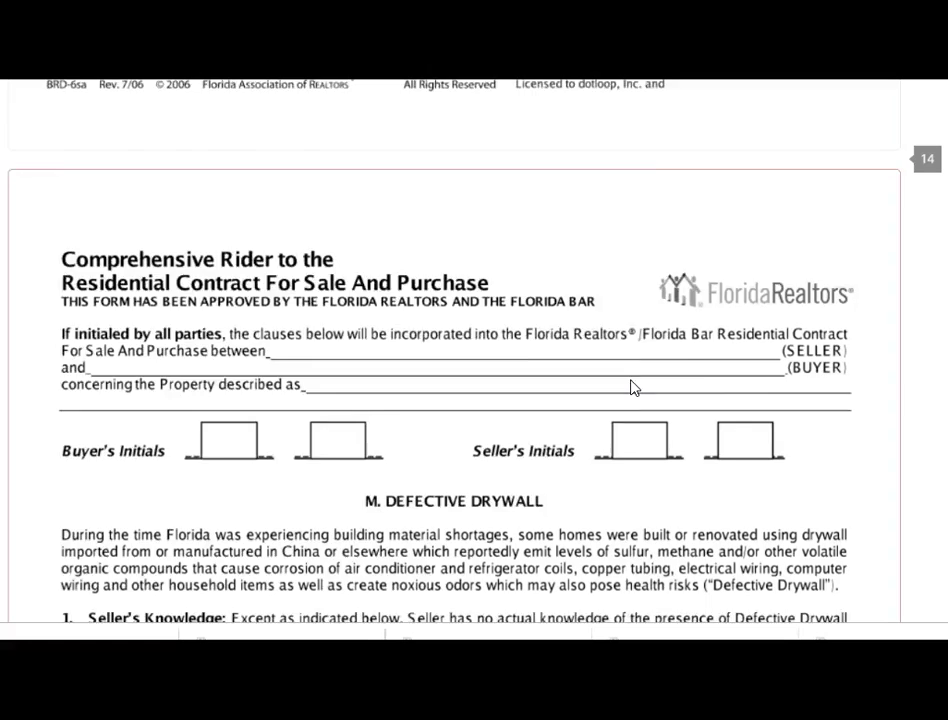
scroll(631, 387, "down", 2)
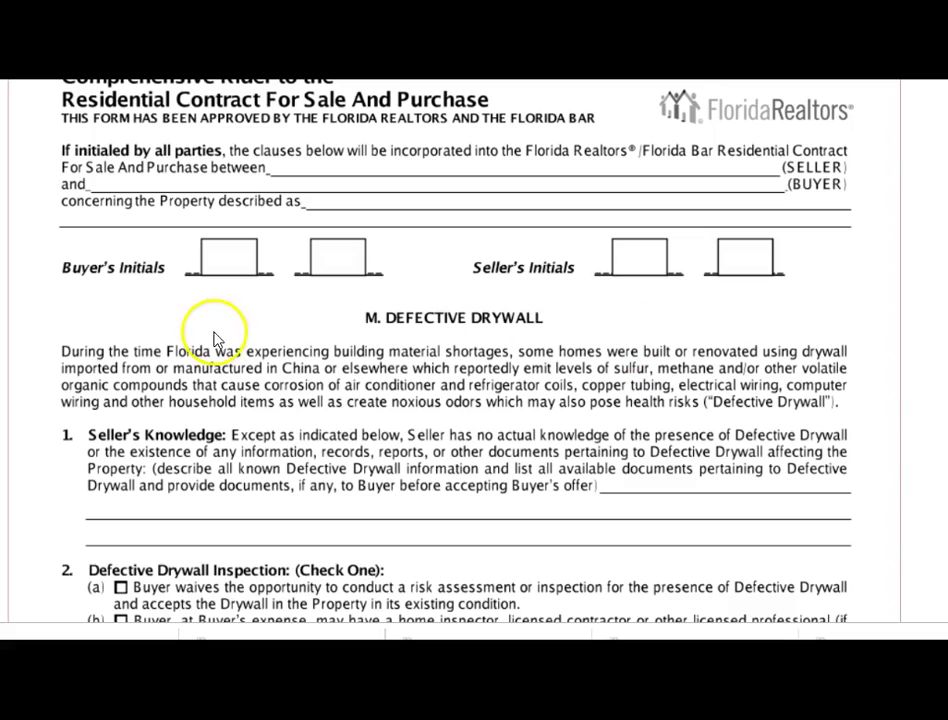
scroll(296, 381, "down", 13)
scroll(299, 365, "down", 3)
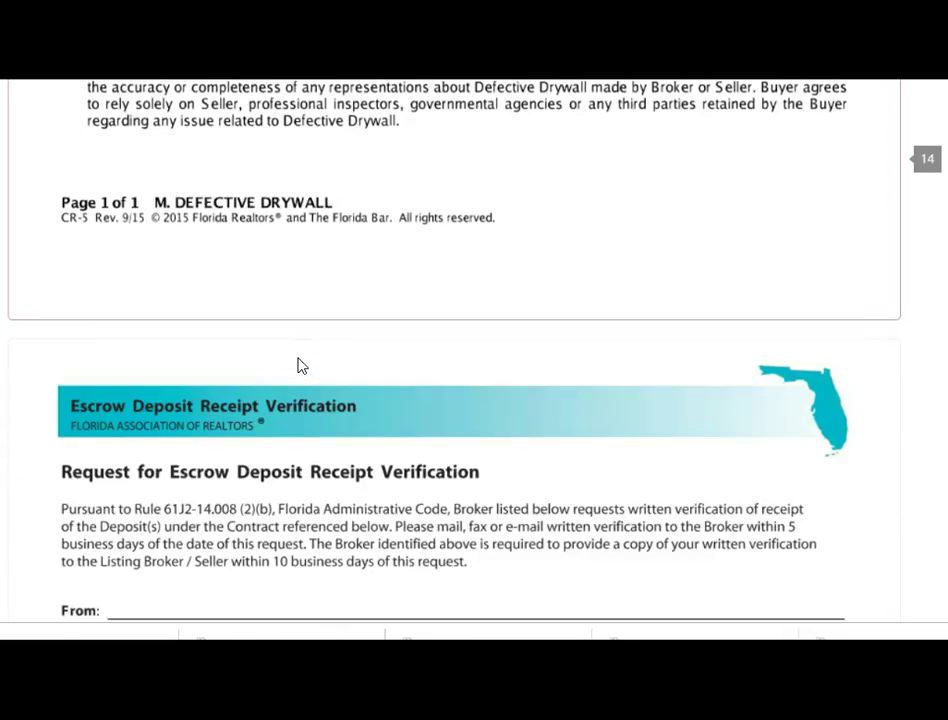
Step: Examine the Escrow Deposit Receipt Verification pages, from the request form through the notification to the listing broker or seller
scroll(300, 366, "down", 5)
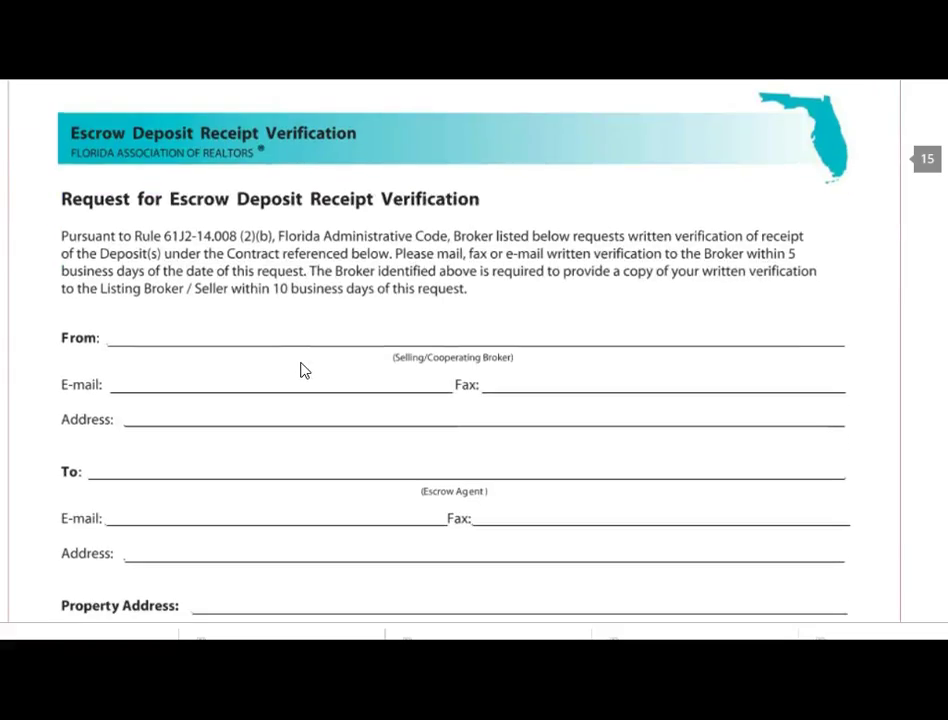
scroll(305, 370, "down", 5)
scroll(305, 370, "down", 3)
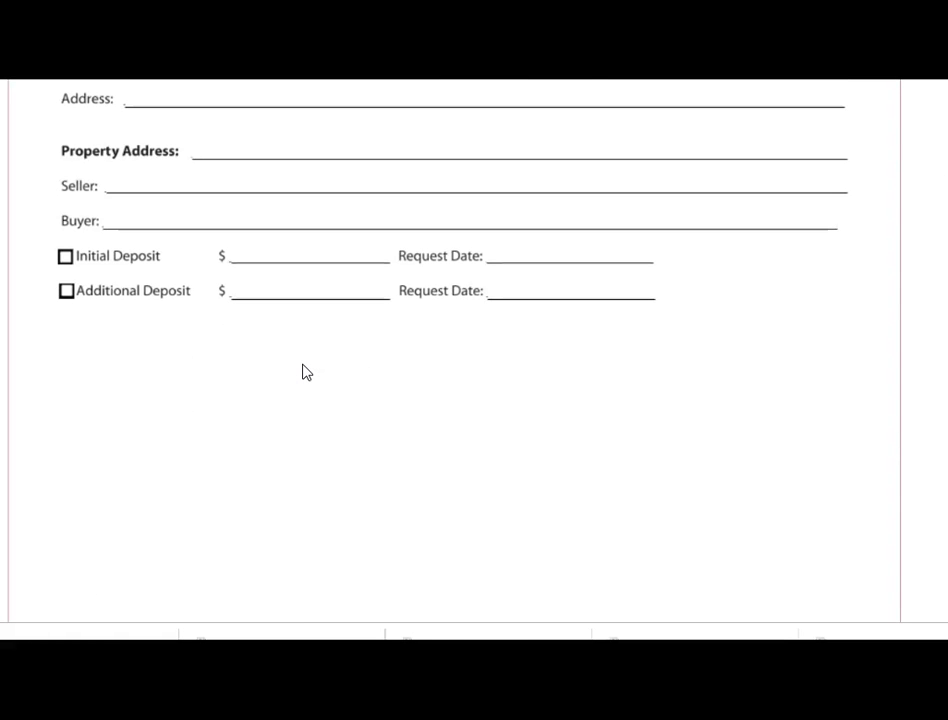
scroll(320, 366, "down", 7)
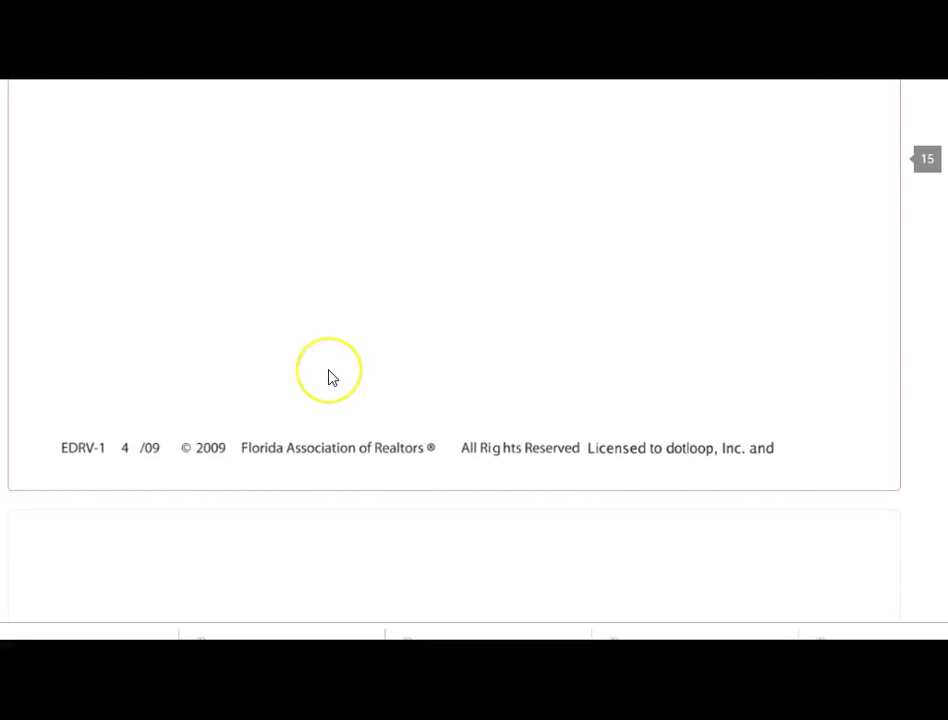
scroll(332, 377, "down", 8)
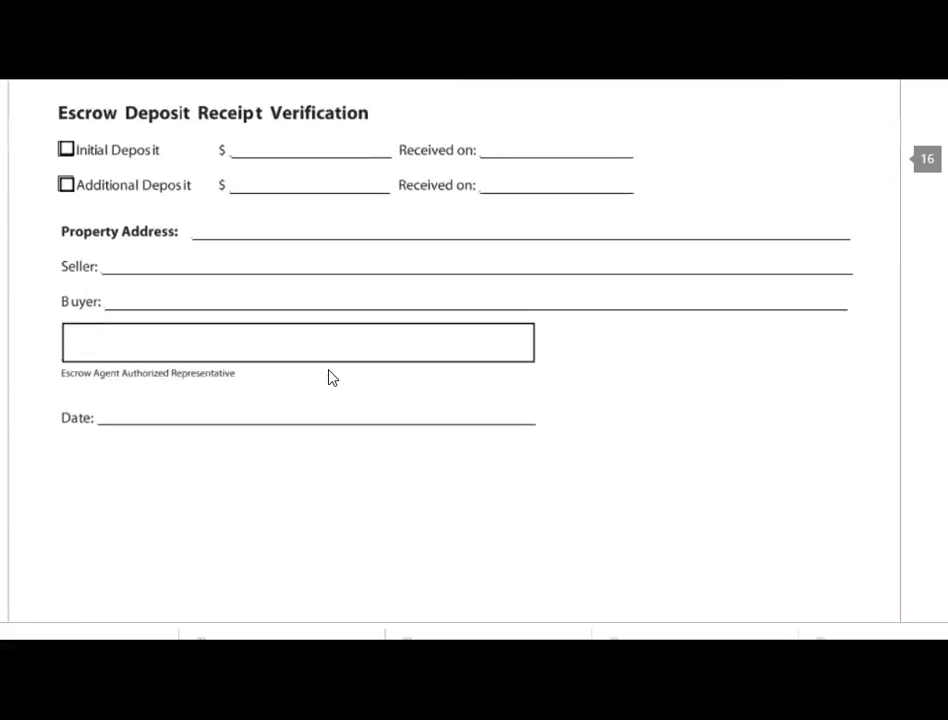
scroll(332, 377, "down", 10)
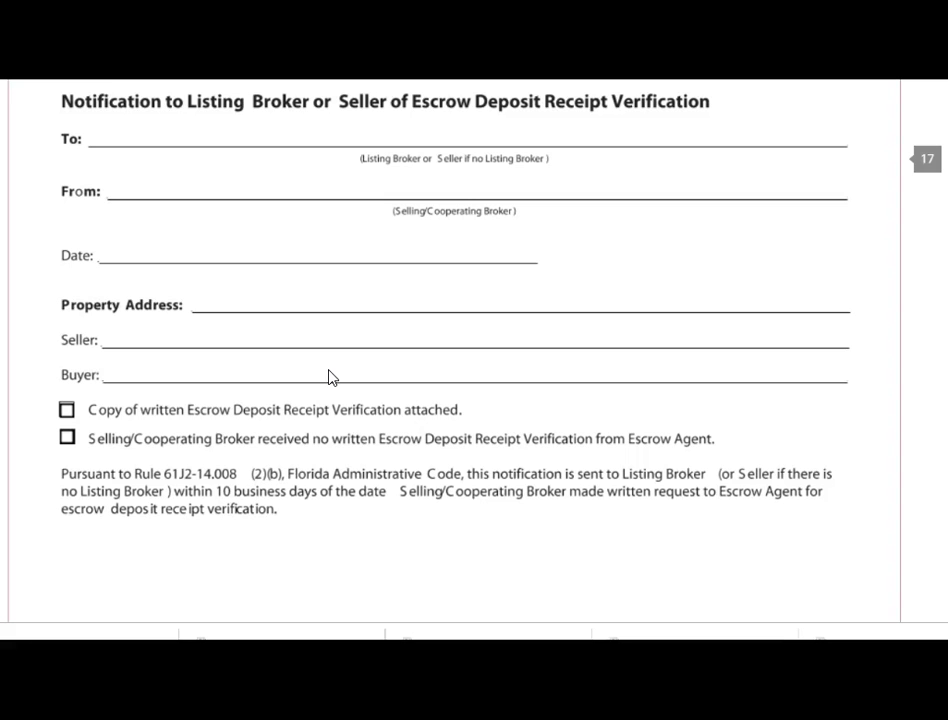
left_click(490, 345)
left_click(442, 232)
scroll(446, 238, "down", 10)
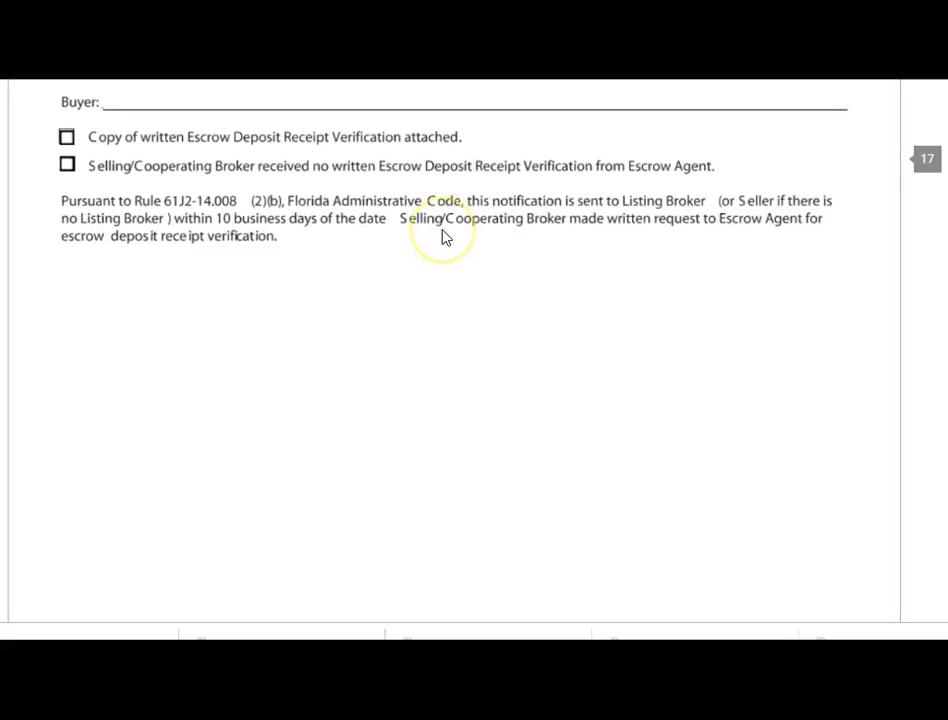
scroll(446, 238, "down", 10)
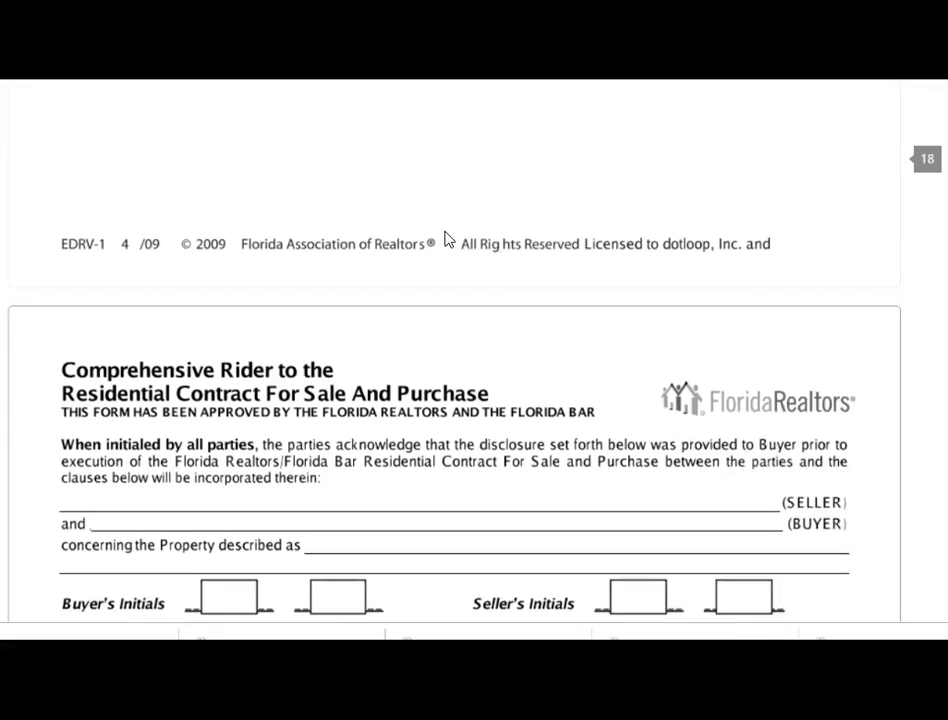
Step: Review the Homeowners' Association/Community Disclosure rider and the start of the Ten Steps to Selling Your Home page
scroll(446, 238, "down", 1)
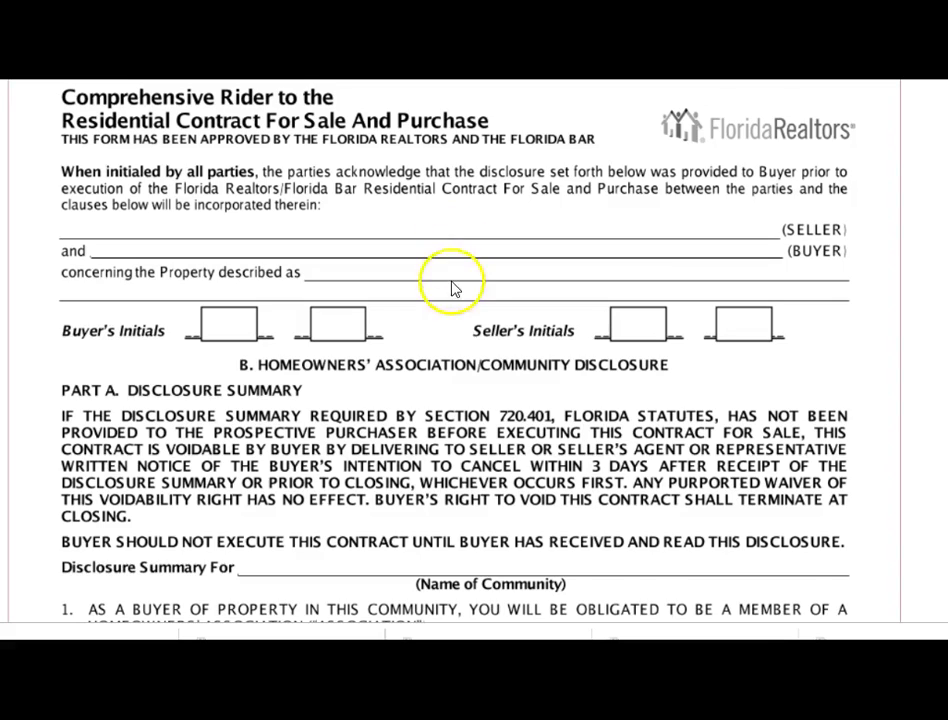
scroll(450, 280, "down", 10)
scroll(449, 294, "down", 8)
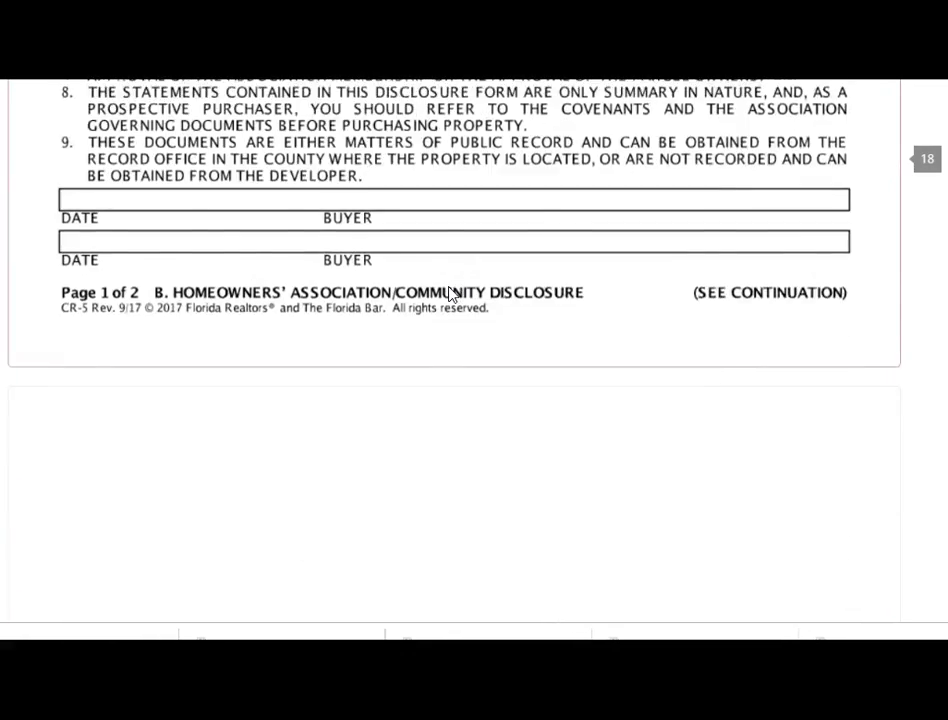
scroll(449, 294, "down", 10)
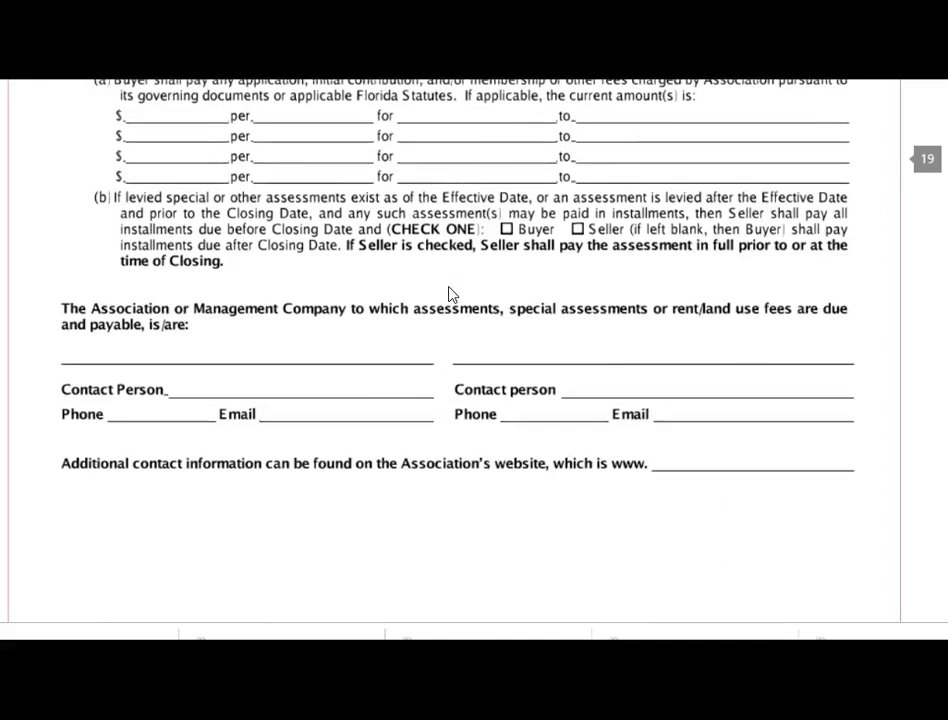
scroll(449, 294, "down", 3)
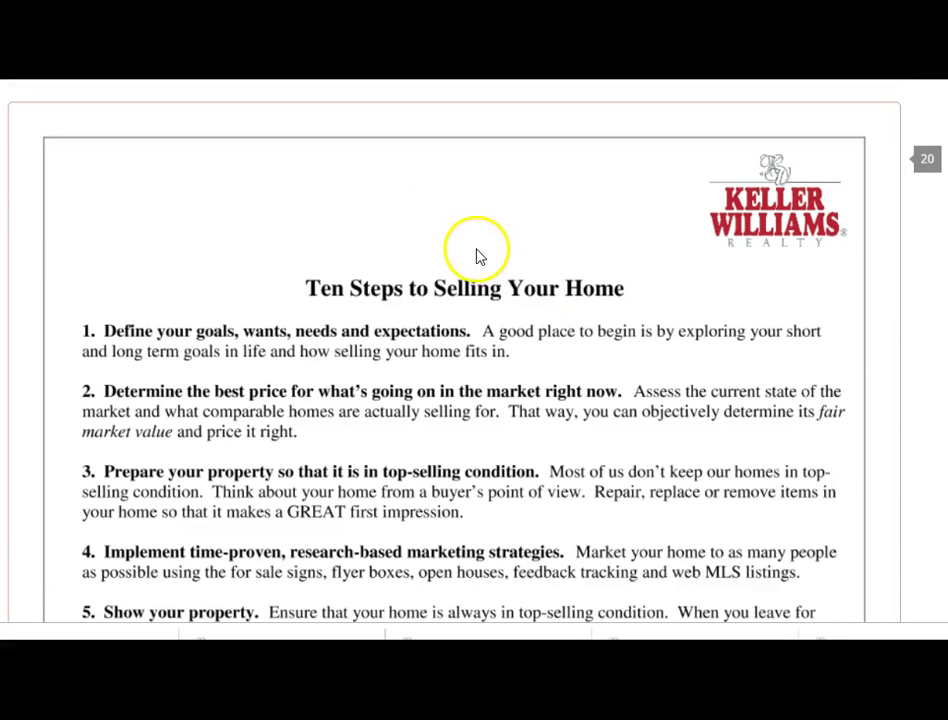
scroll(478, 255, "up", 1)
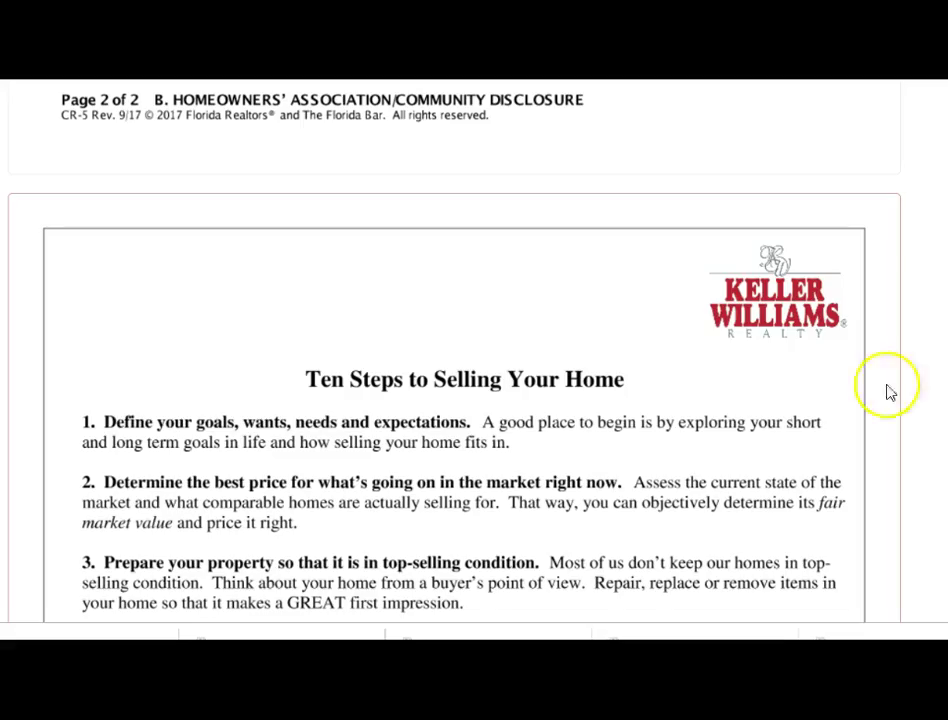
Step: Open the Split Document settings for the Pretend Offer
scroll(455, 350, "up", 20)
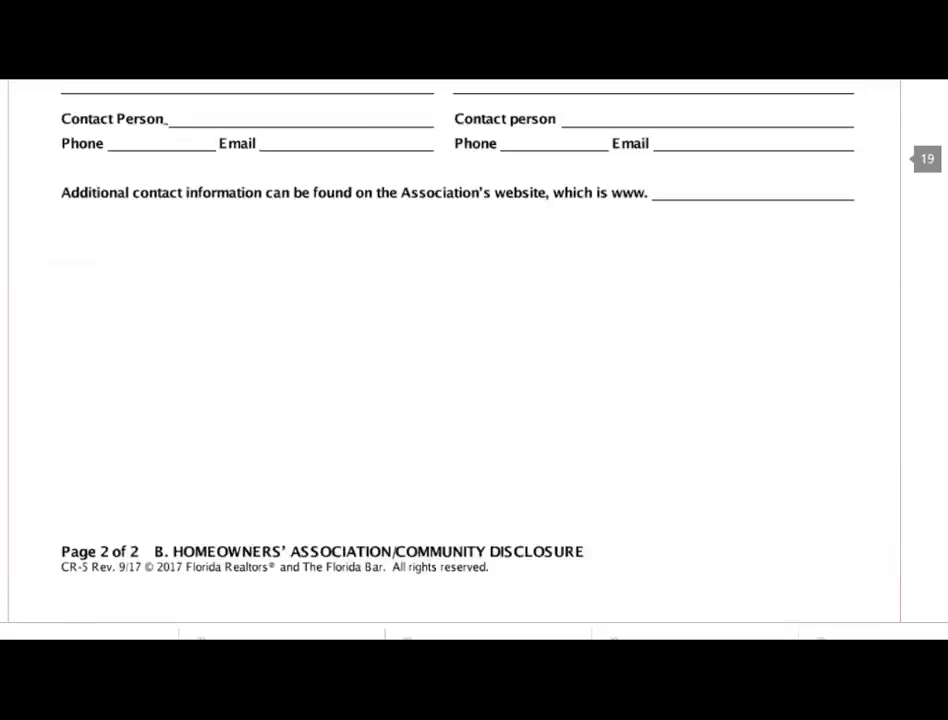
scroll(455, 350, "up", 15)
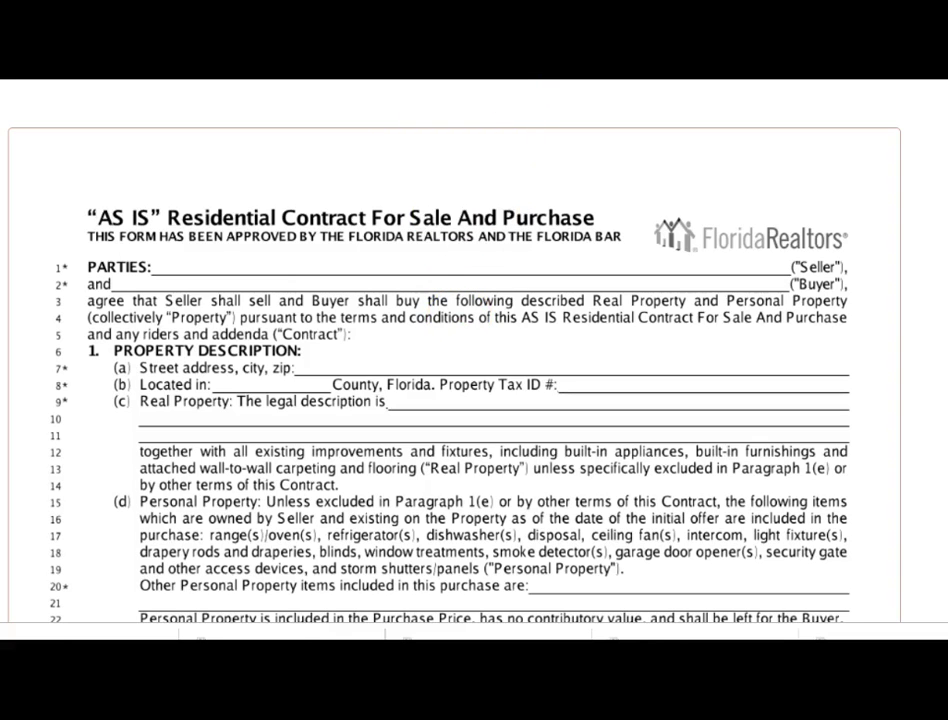
left_click(508, 120)
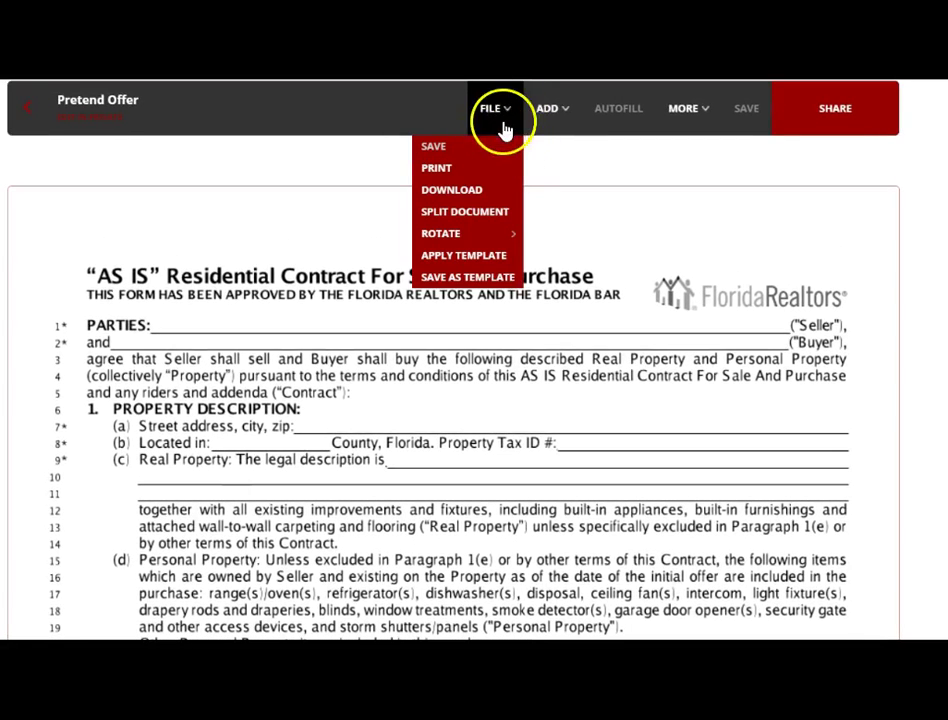
left_click(470, 220)
left_click(497, 308)
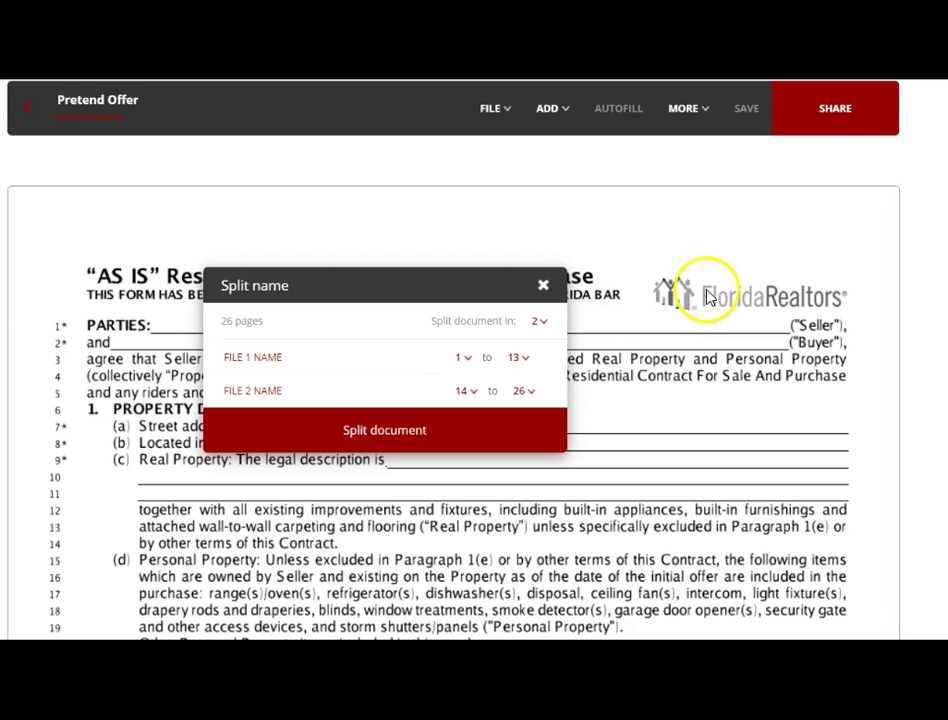
Step: Set the Pretend Offer to split into 6 files, with the first file covering pages 1 to 12 of the "AS IS" contract
scroll(450, 450, "down", 20)
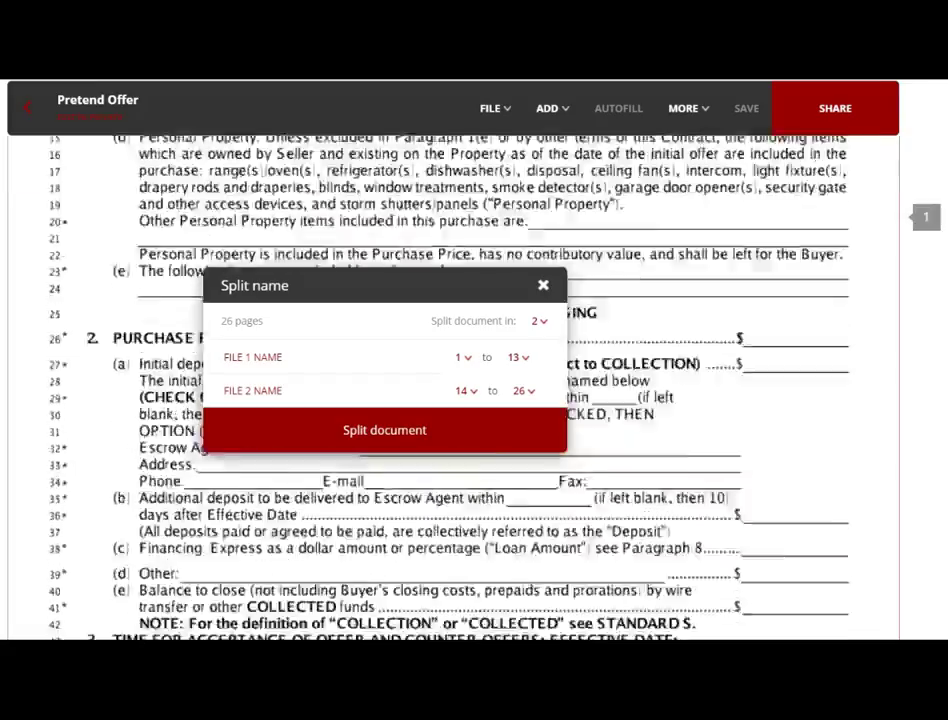
scroll(450, 450, "down", 15)
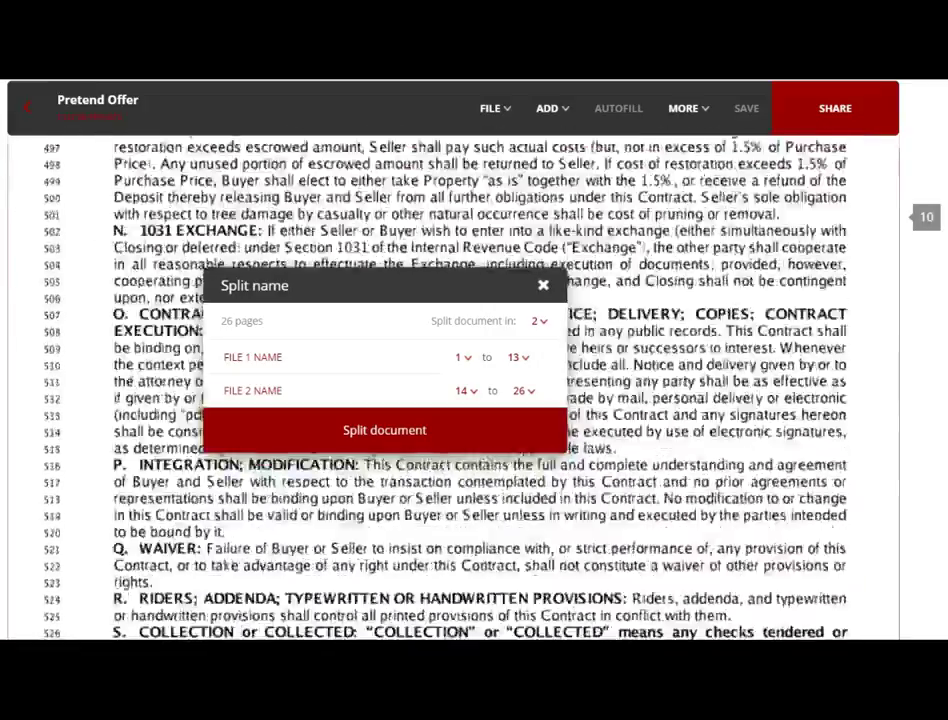
scroll(450, 450, "down", 5)
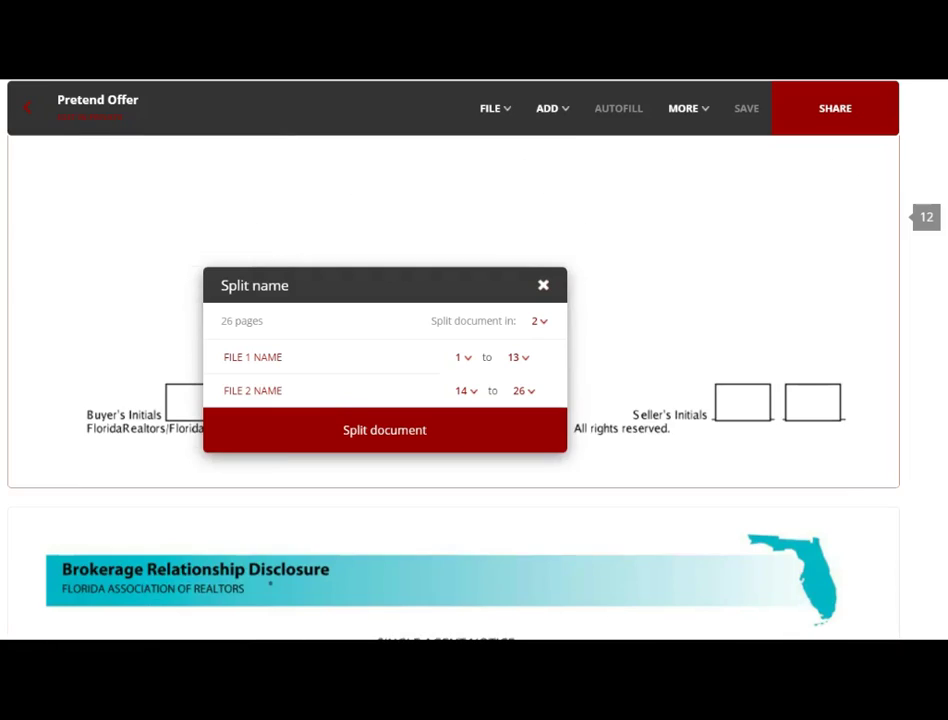
scroll(450, 450, "down", 4)
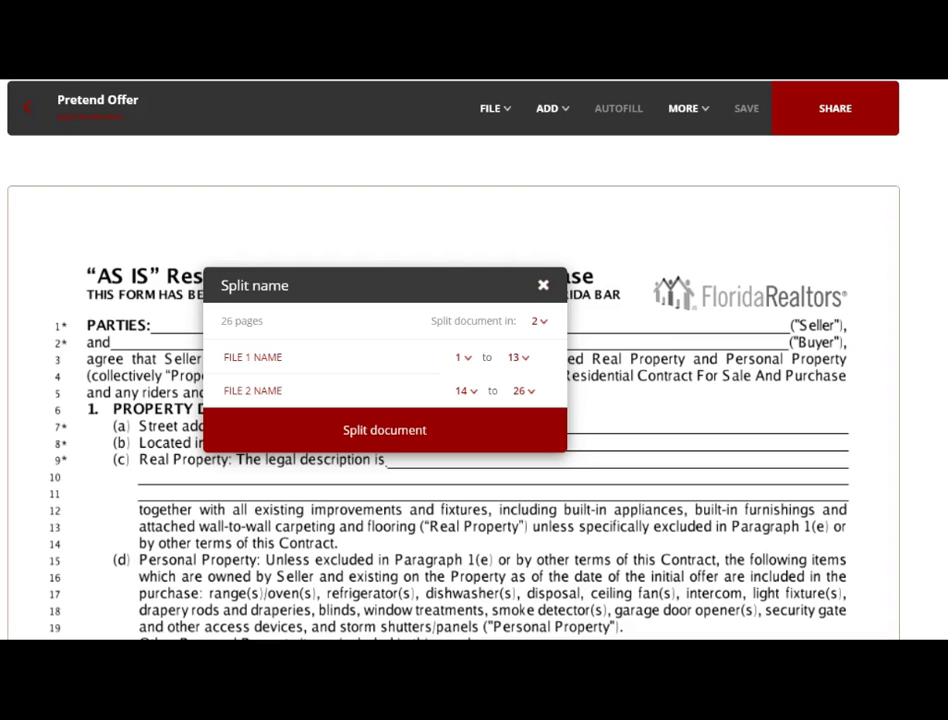
left_click(544, 325)
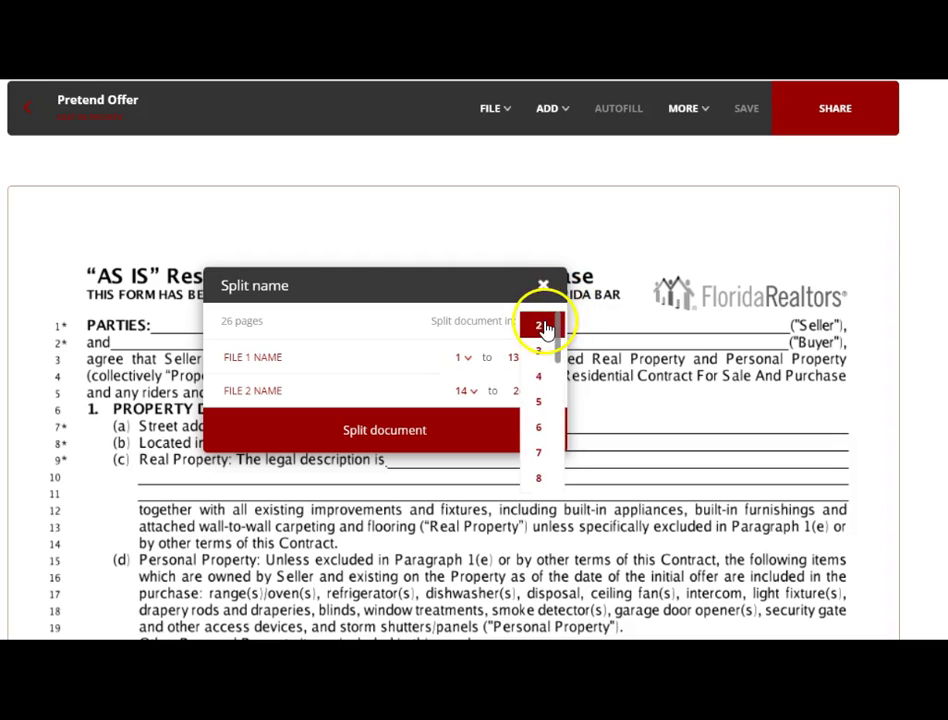
left_click(539, 427)
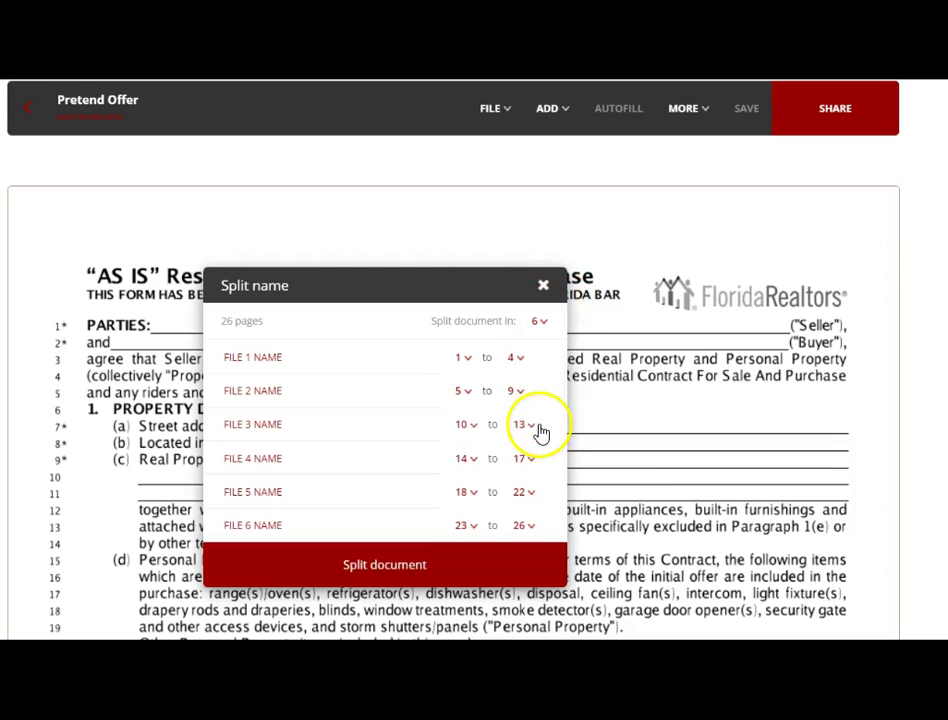
left_click(520, 362)
scroll(526, 428, "down", 3)
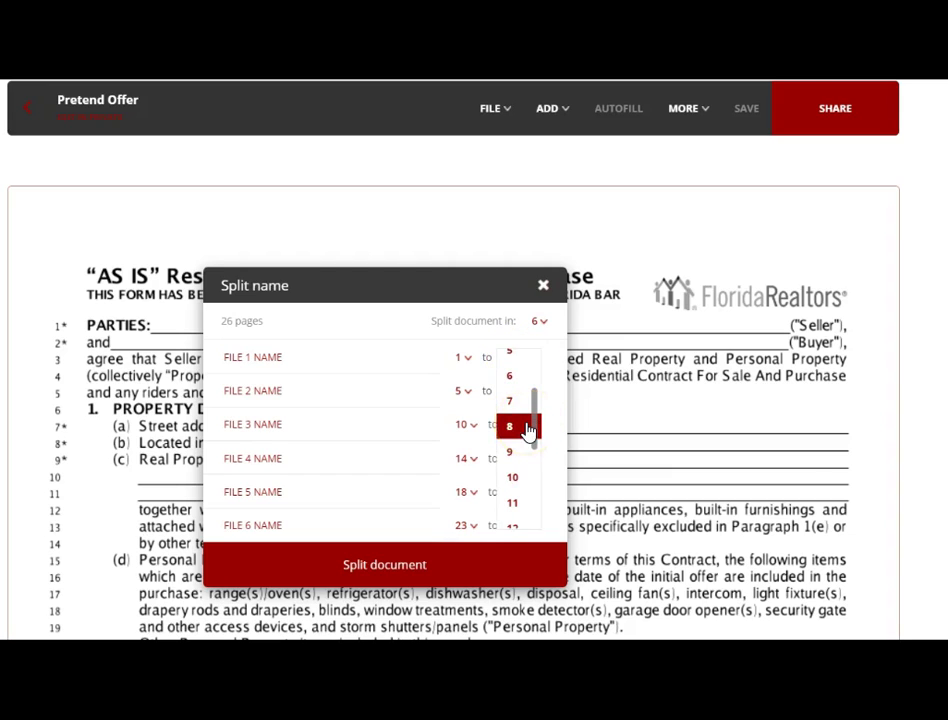
scroll(528, 432, "down", 2)
left_click(516, 413)
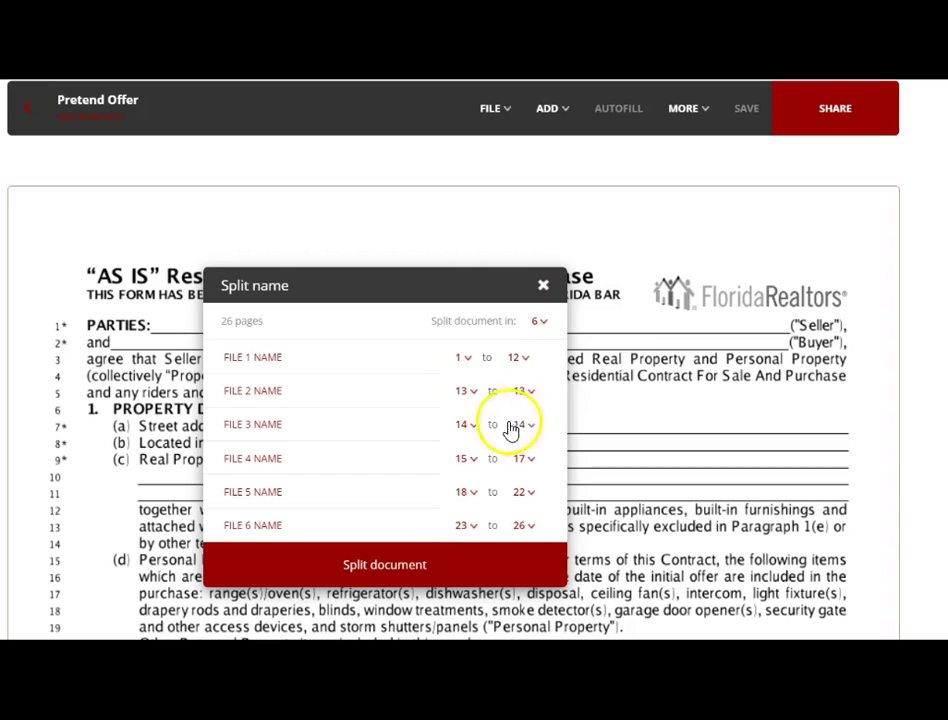
Step: Set the fifth file's page range to end at page 18
left_click(524, 494)
scroll(530, 520, "down", 3)
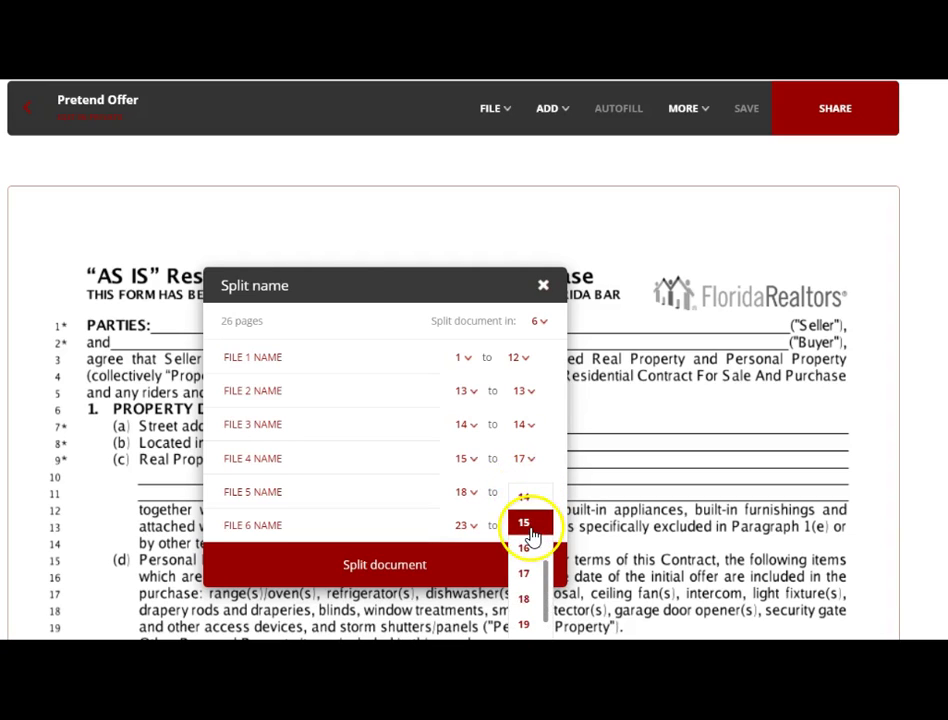
left_click(527, 598)
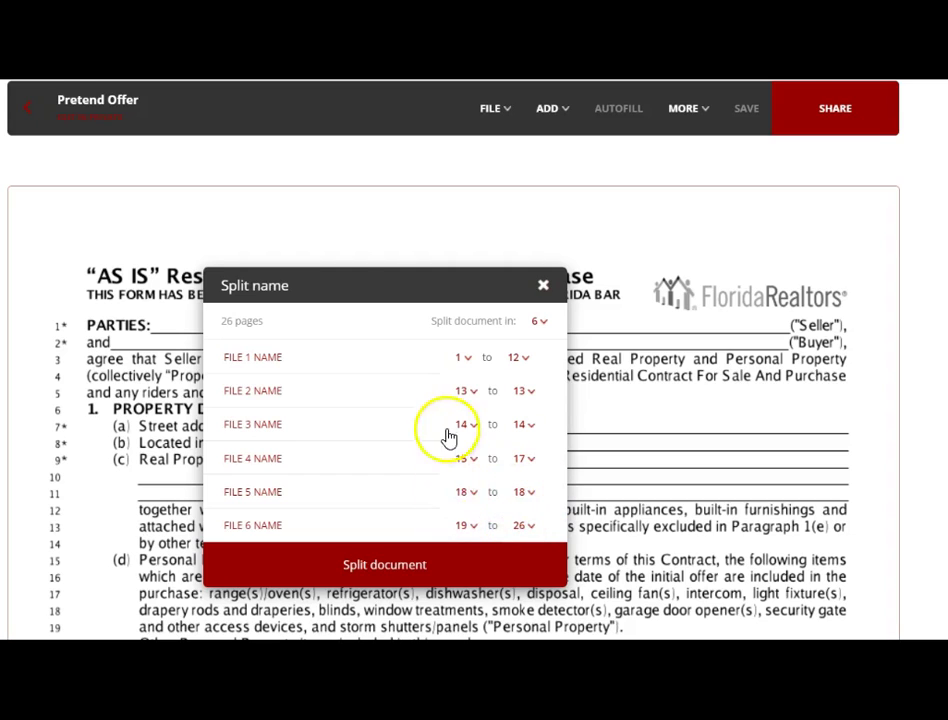
Step: Keep the split at 6 files and name the first three "Offer", "Single Agent Notice" and "Def Drywall"
left_click(271, 360)
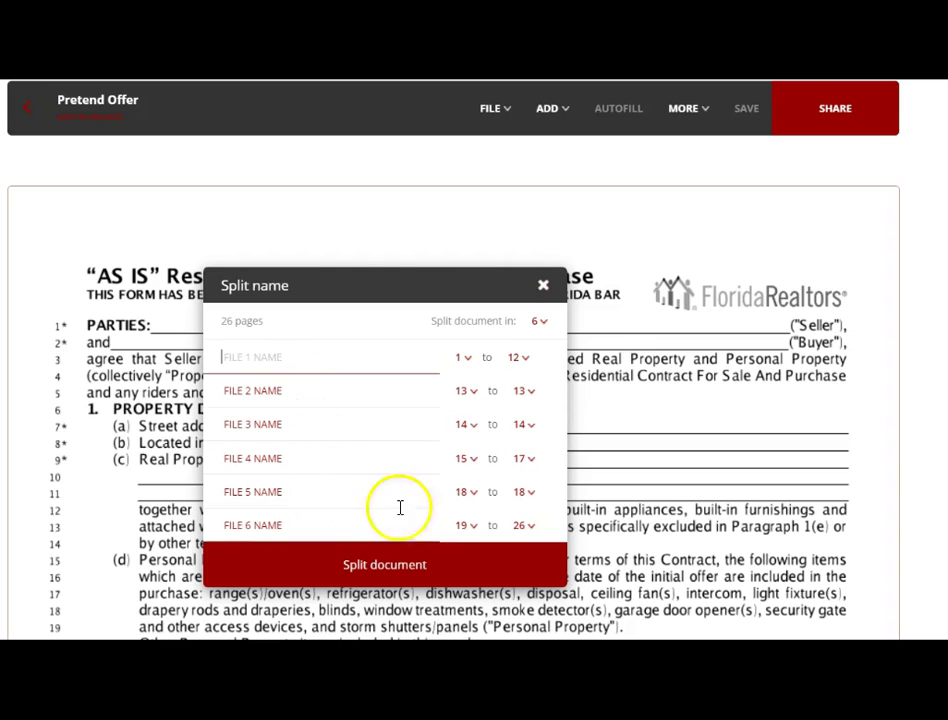
left_click(541, 324)
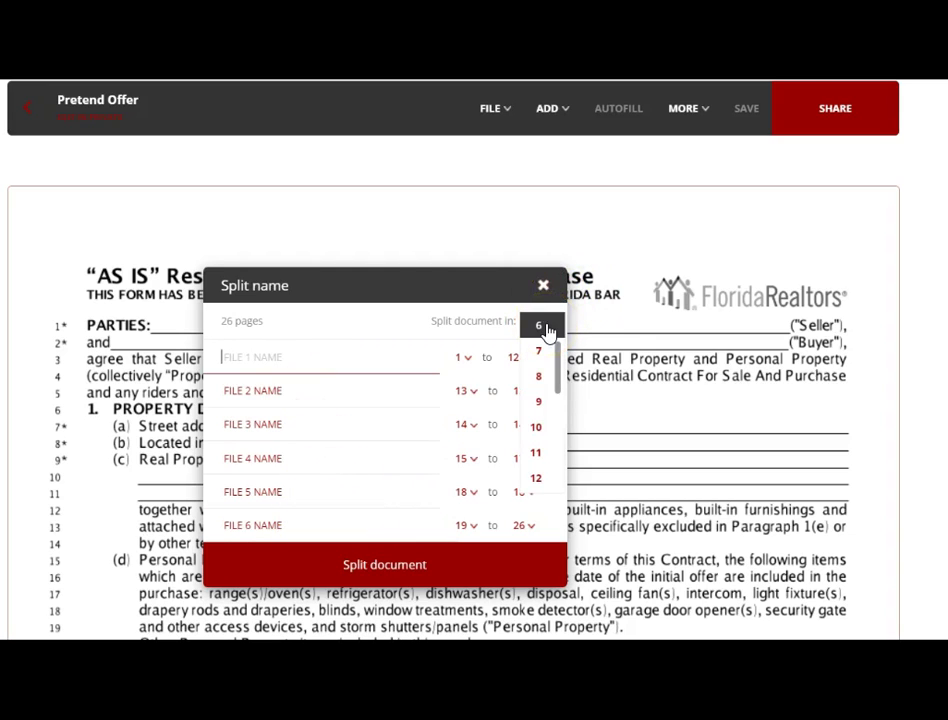
left_click(546, 327)
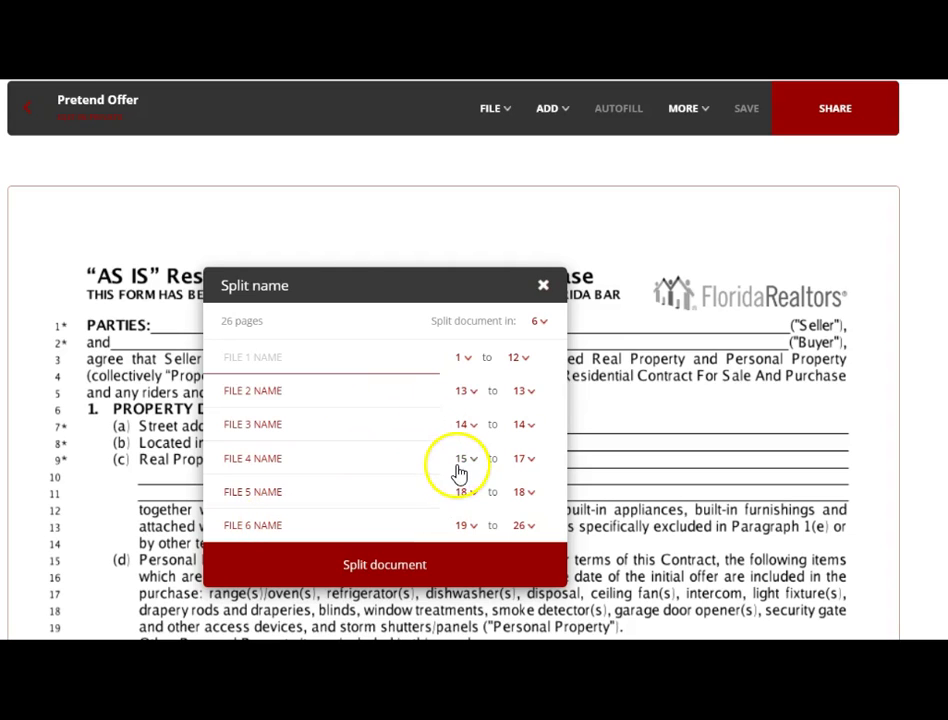
type("Offer")
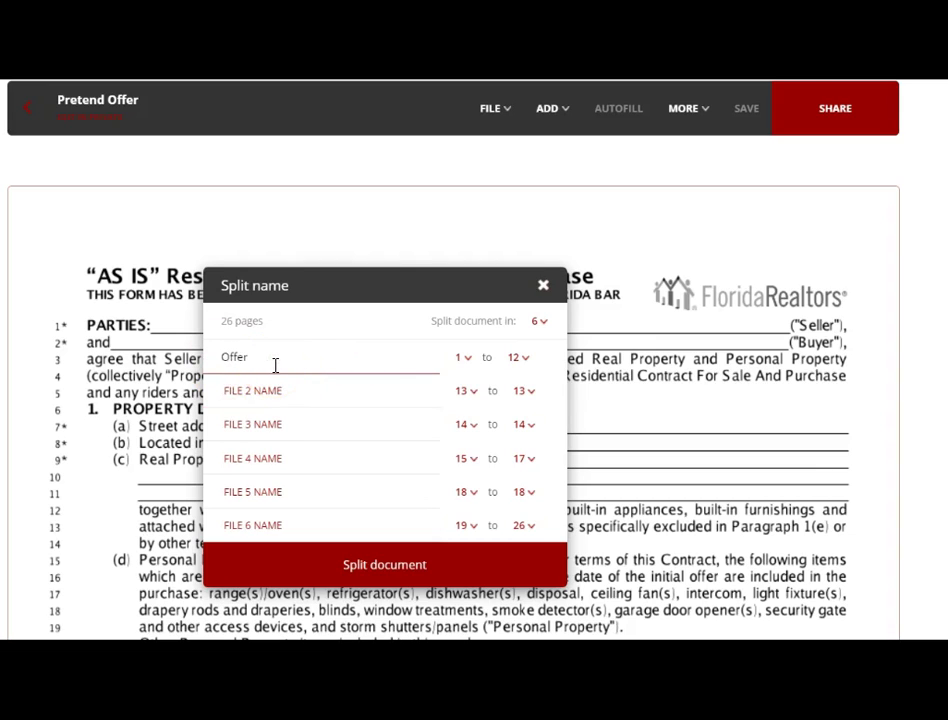
left_click(301, 386)
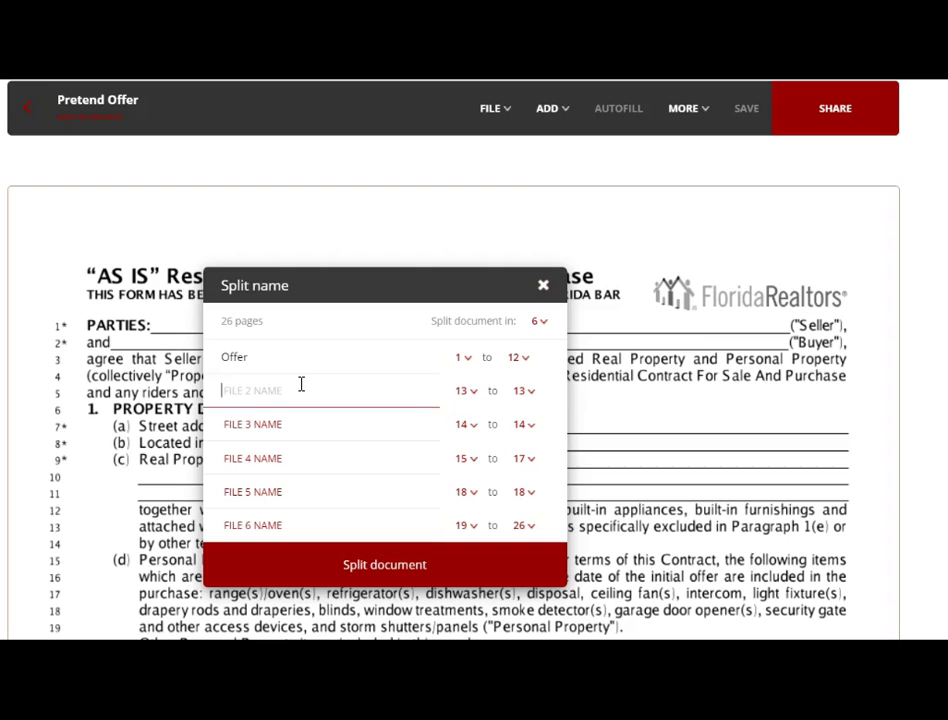
type("Single Agent Notice")
left_click(285, 414)
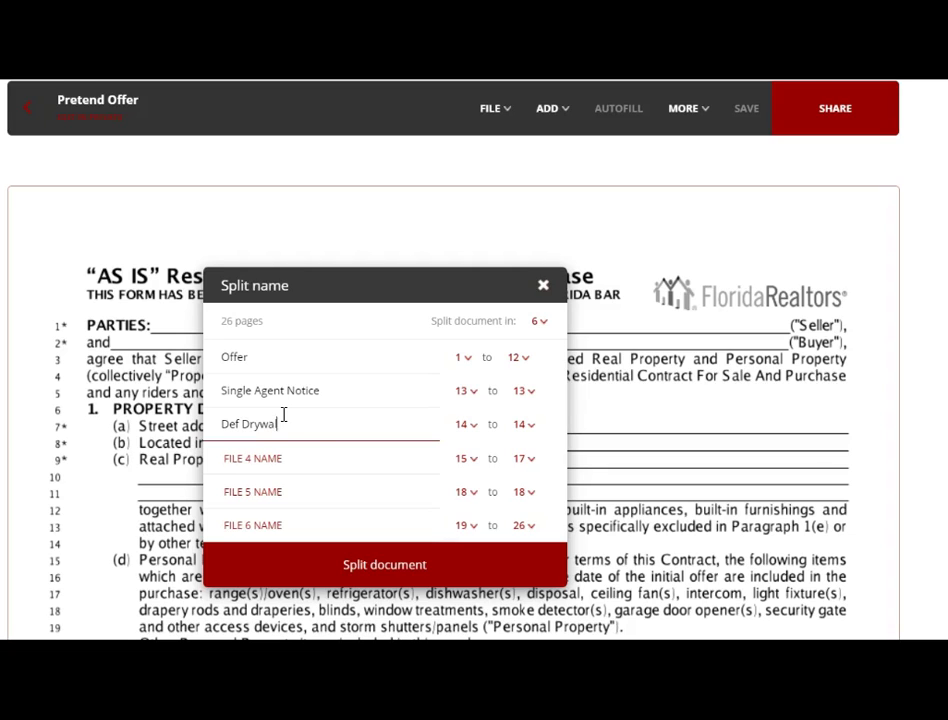
type("Def Drywall")
Step: Name the last three files "Escrow Dep Rec", "HOA" and "Stuff"
left_click(292, 459)
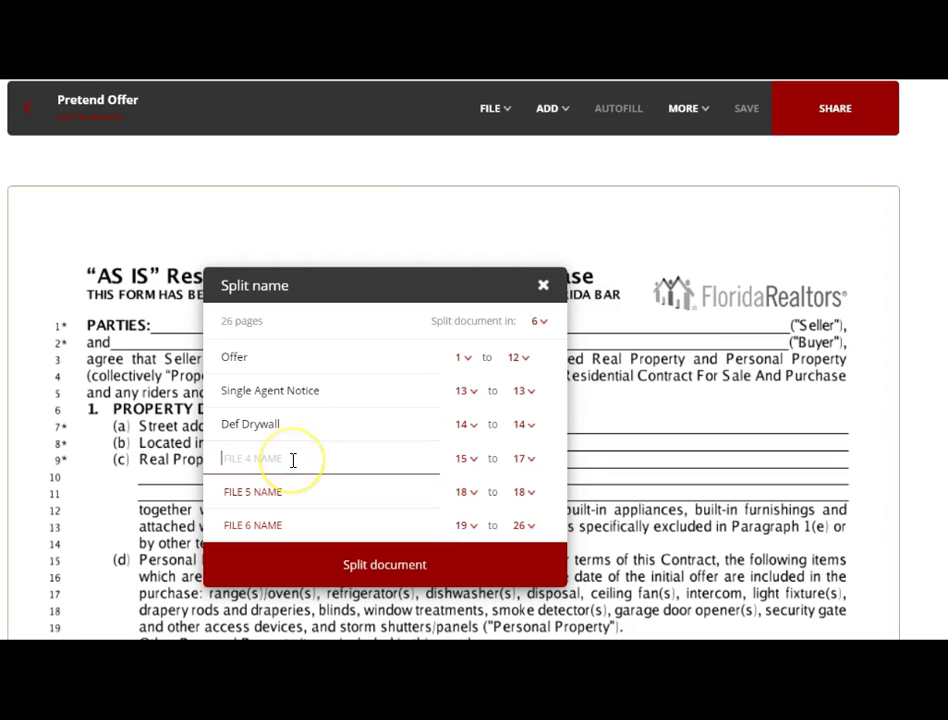
type("Escrow Dep Rec")
left_click(277, 494)
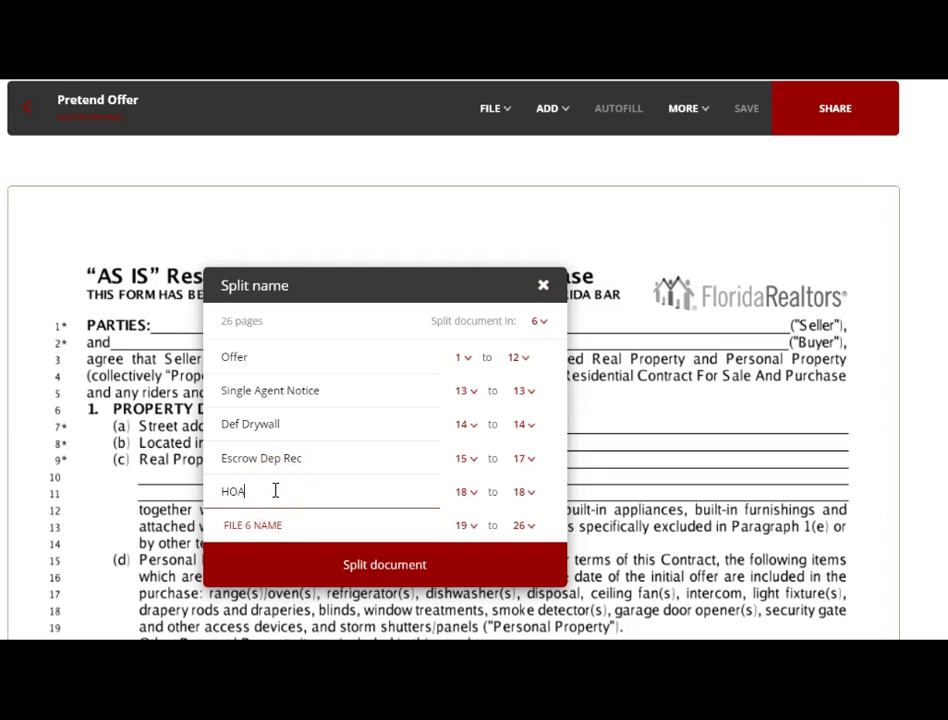
left_click(275, 518)
type("Stuff")
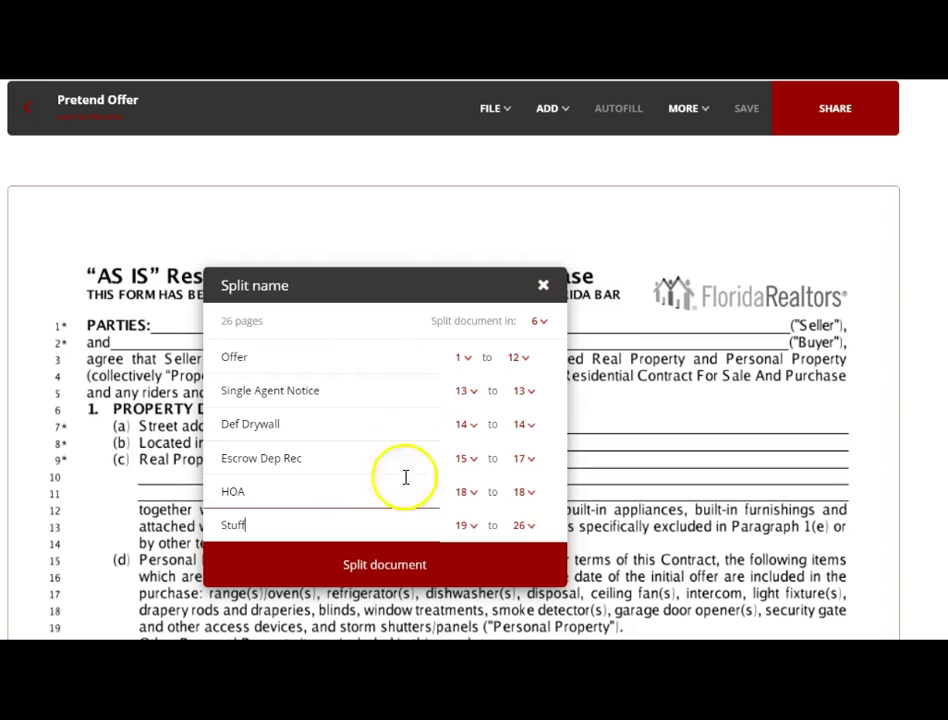
Step: Split the Pretend Offer into the six named documents and close the split summary
left_click(404, 570)
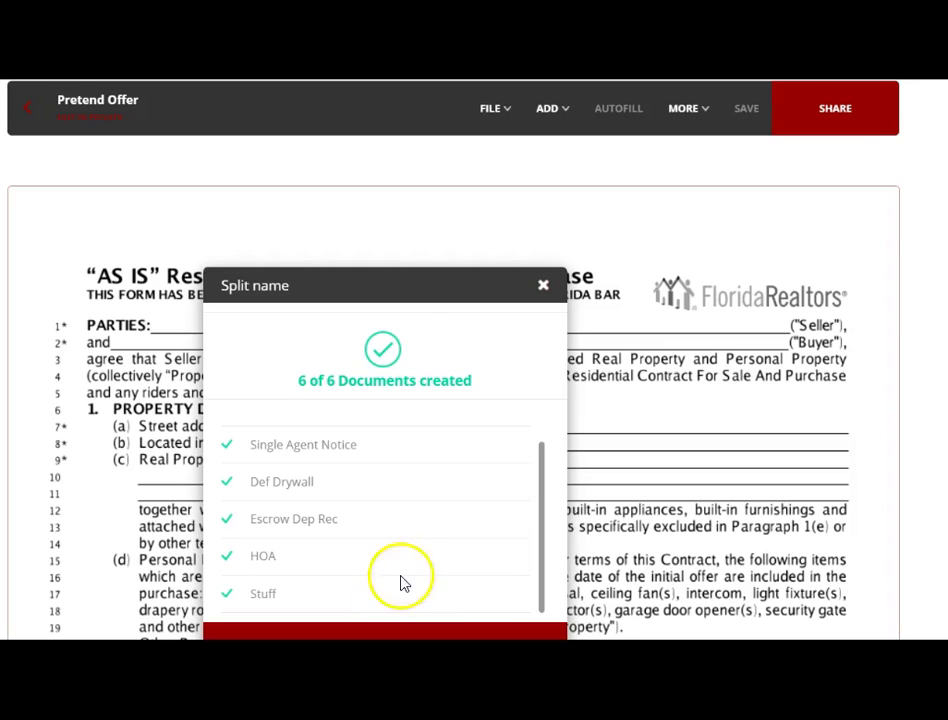
left_click(502, 104)
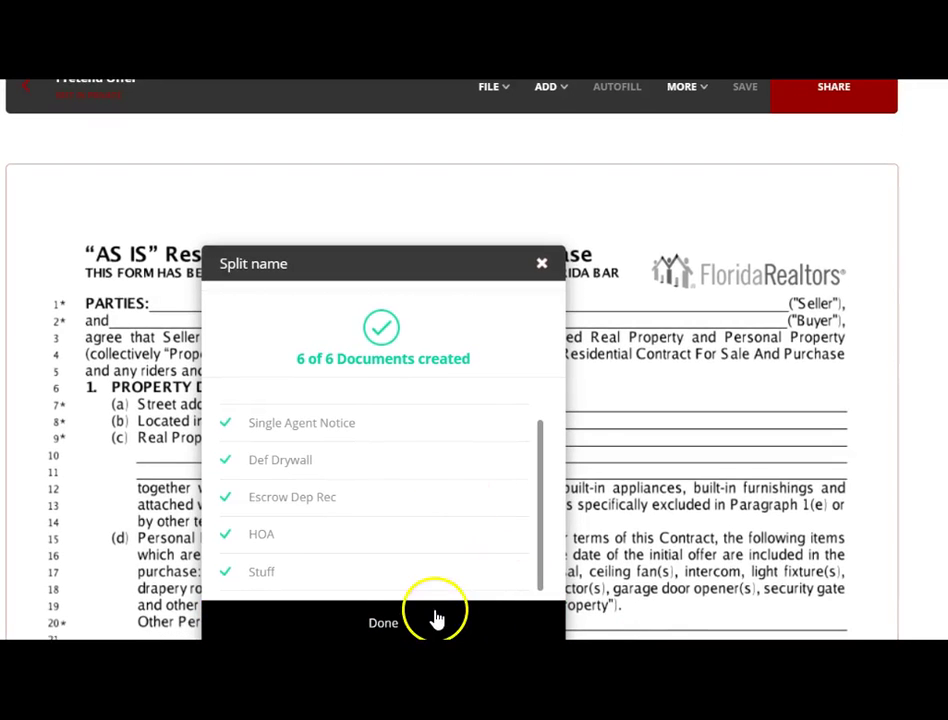
left_click(387, 623)
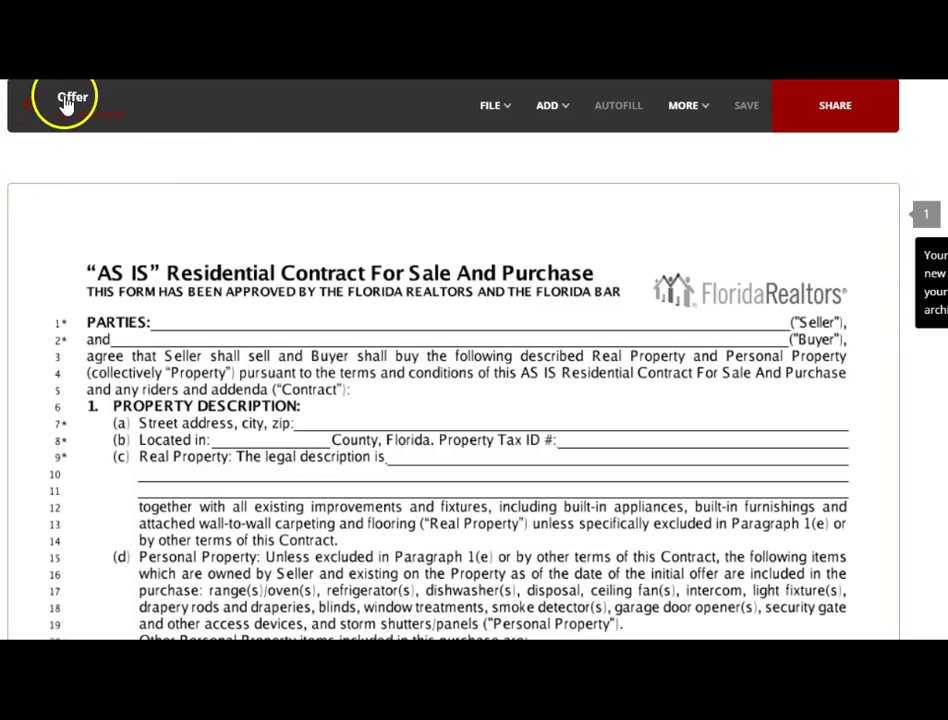
Step: Review the split documents from the Offer through the Single Agent Notice to the start of Def Drywall
scroll(688, 269, "down", 10)
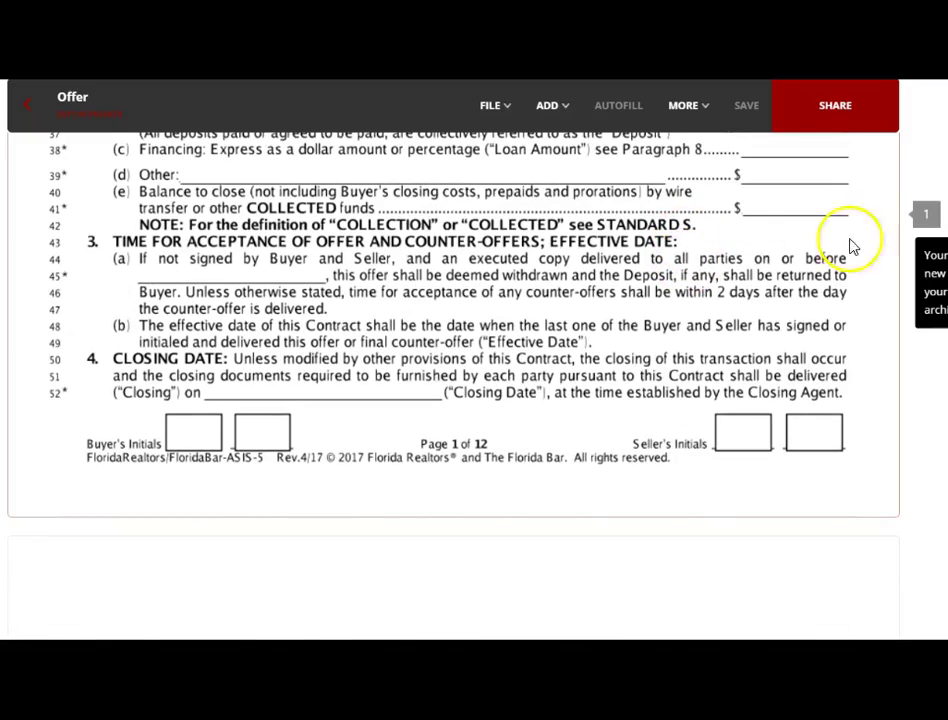
scroll(453, 385, "down", 20)
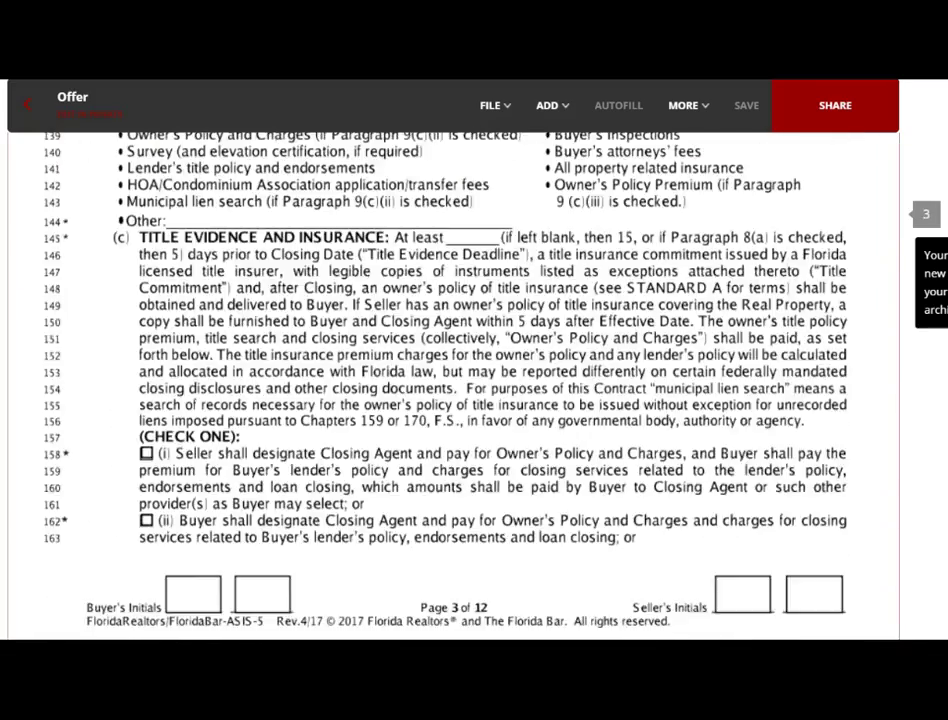
scroll(453, 493, "down", 15)
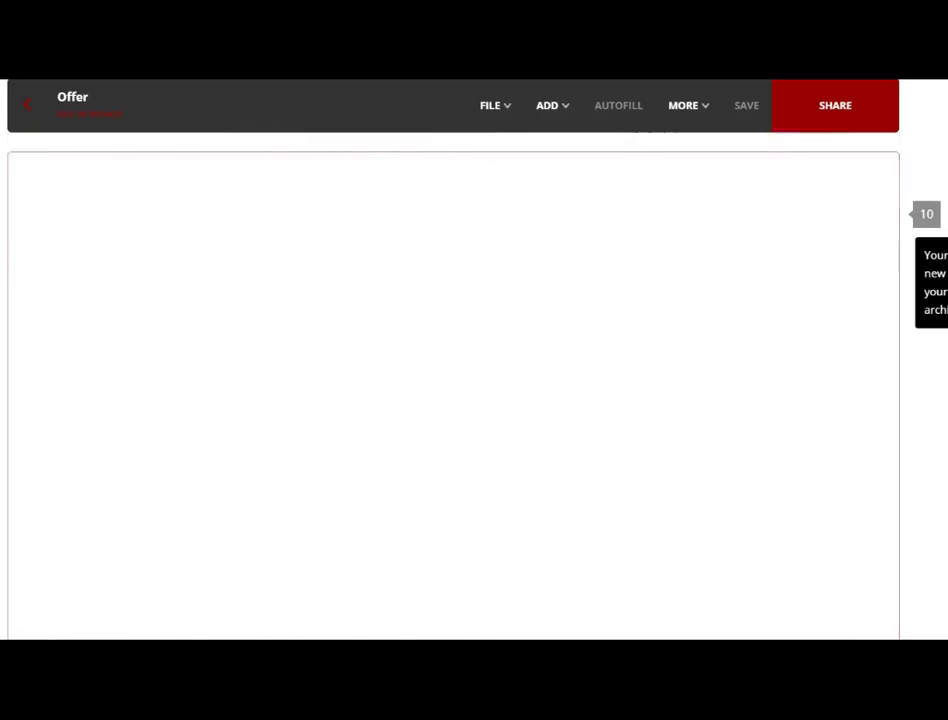
scroll(453, 385, "down", 12)
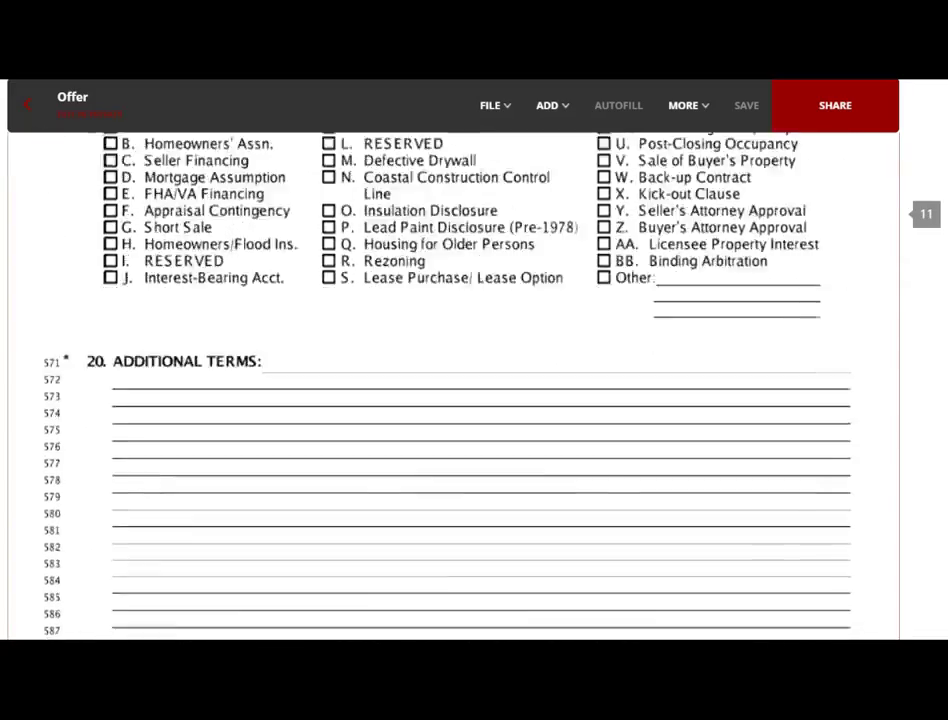
scroll(453, 385, "down", 10)
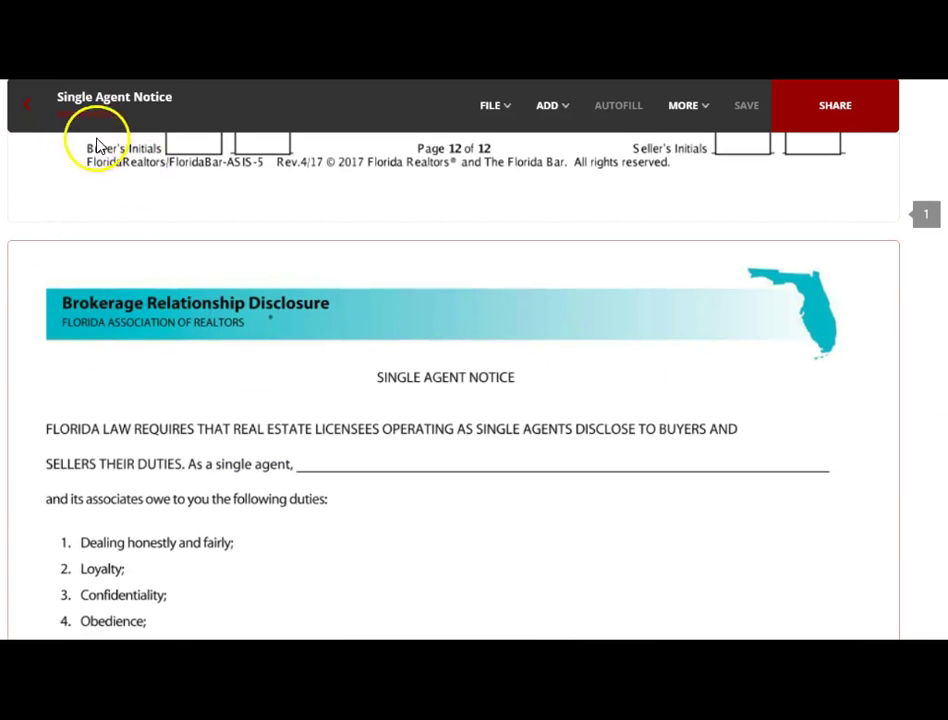
scroll(255, 297, "down", 12)
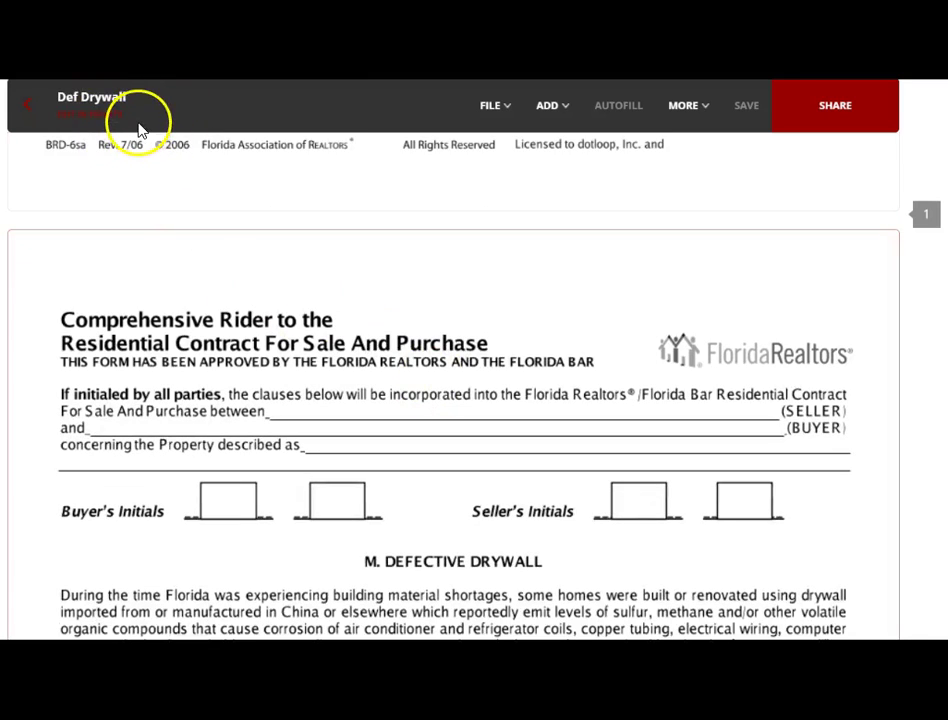
Step: Return to the loop's document list and select the Offer document in the Offer Folder
left_click(28, 107)
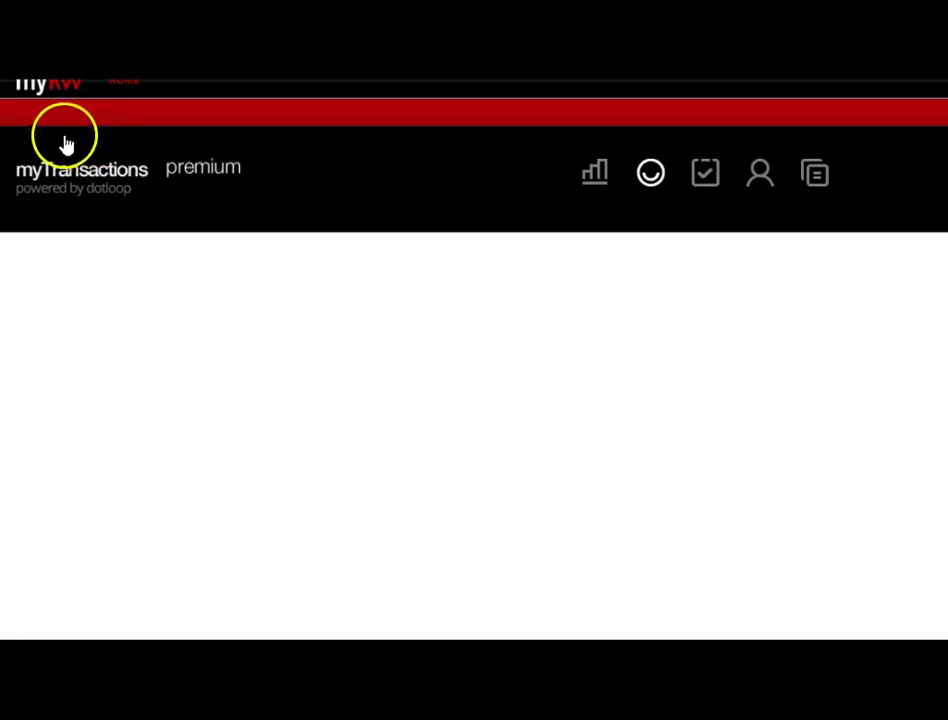
scroll(450, 450, "down", 5)
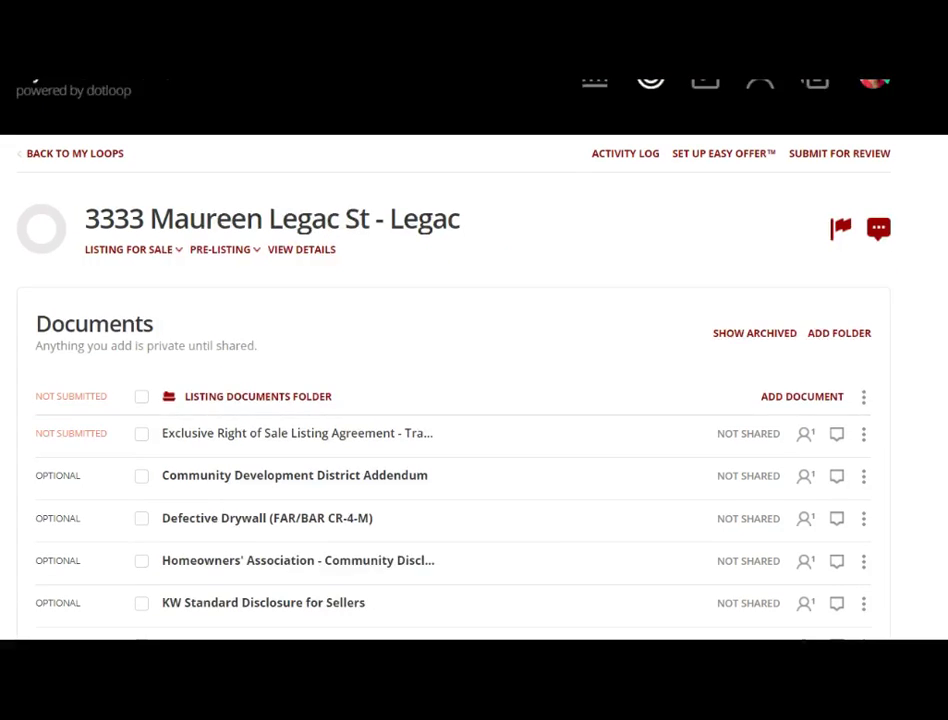
scroll(580, 313, "down", 3)
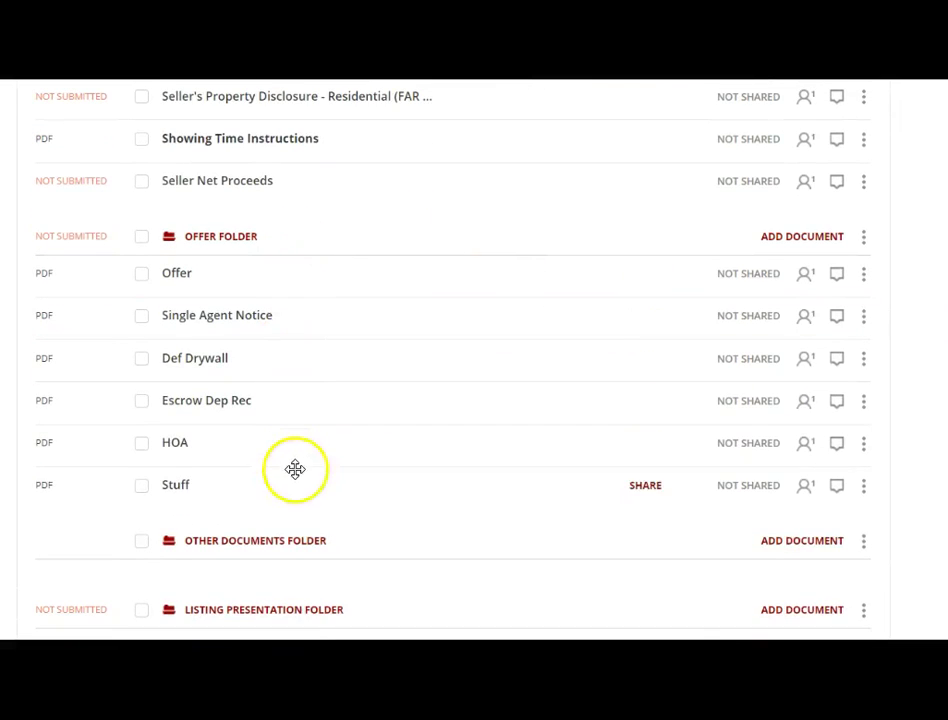
left_click(141, 273)
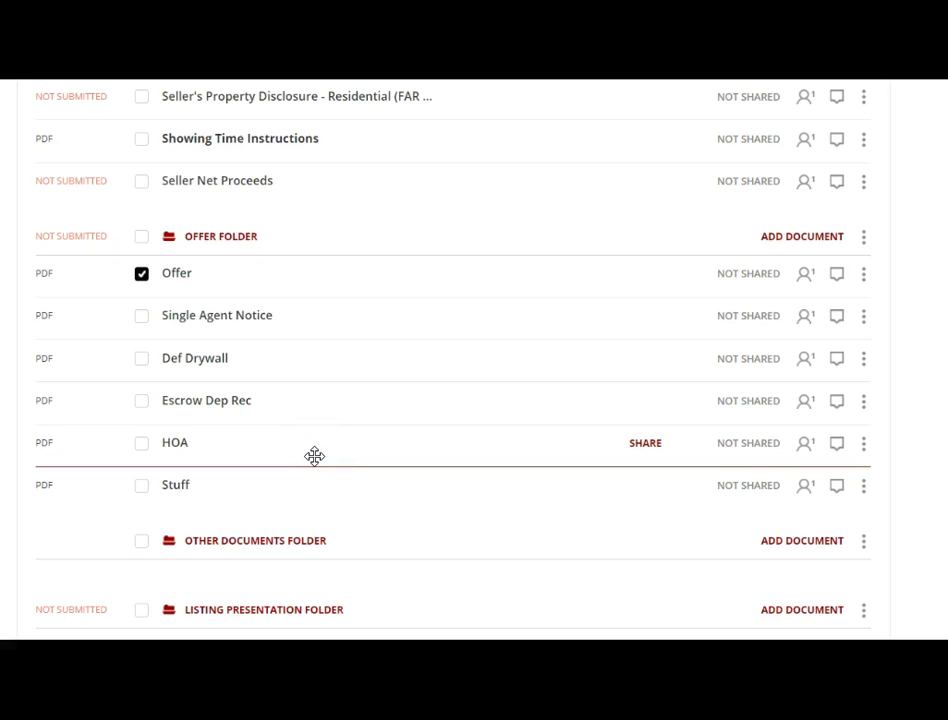
Step: Look over the documents in the Offer Folder and the Listing Presentation Folder
left_click(675, 409)
scroll(450, 360, "up", 1)
scroll(450, 360, "down", 5)
mouse_move(160, 300)
left_mouse_down()
mouse_move(140, 332)
mouse_move(307, 279)
mouse_move(163, 310)
left_mouse_up()
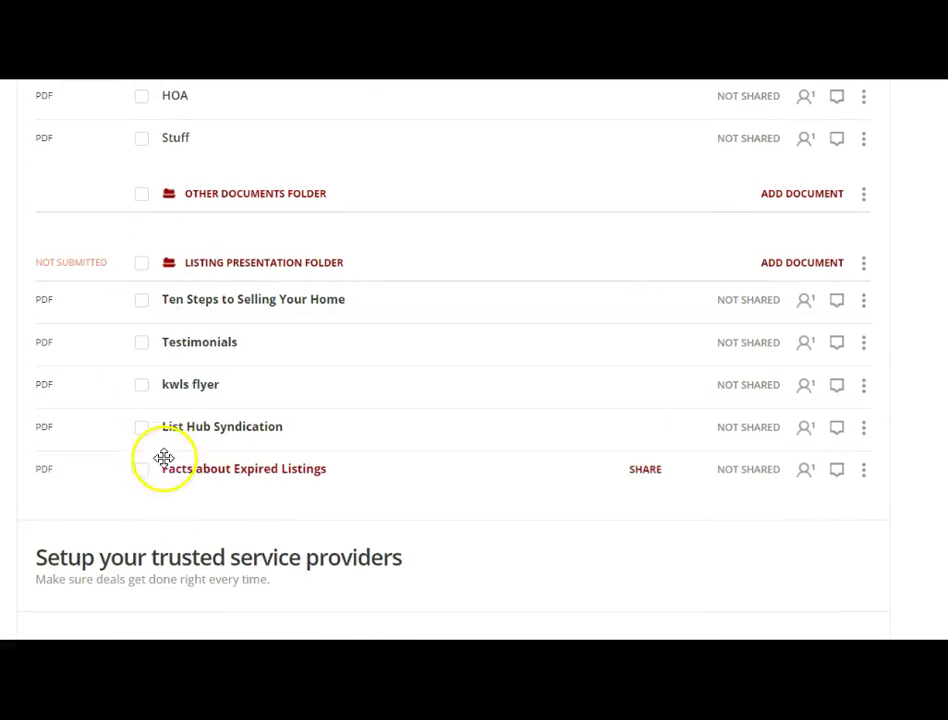
scroll(450, 360, "up", 3)
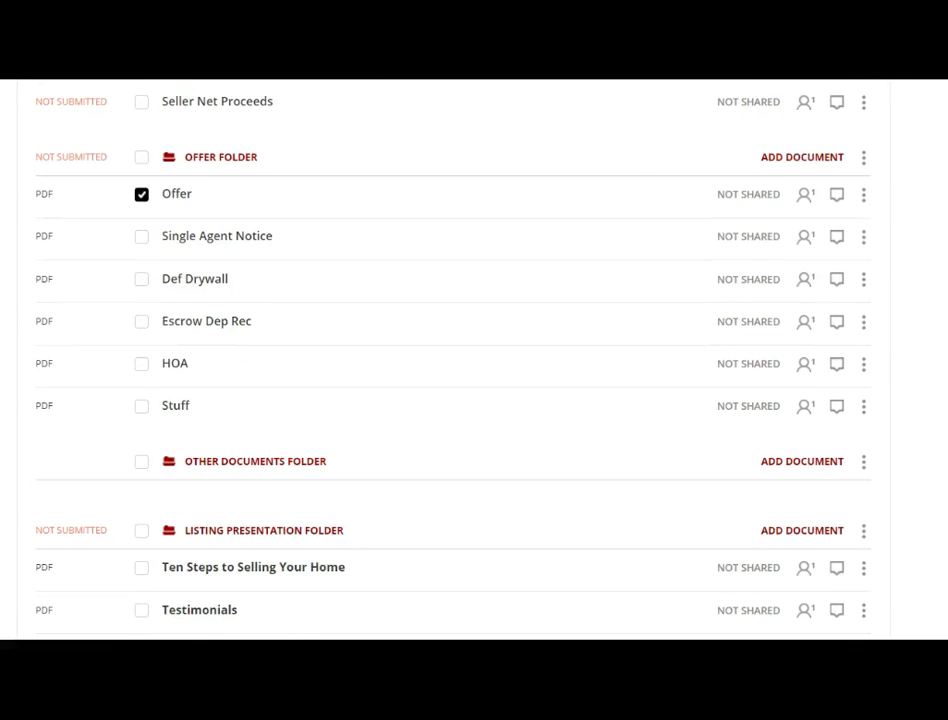
left_click_drag(470, 169, 203, 327)
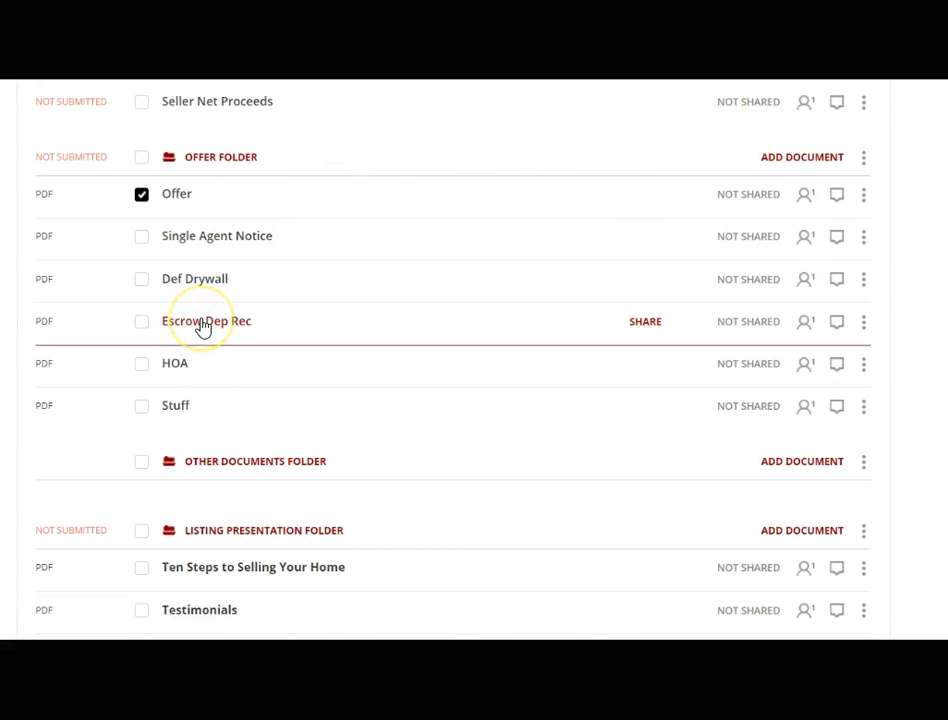